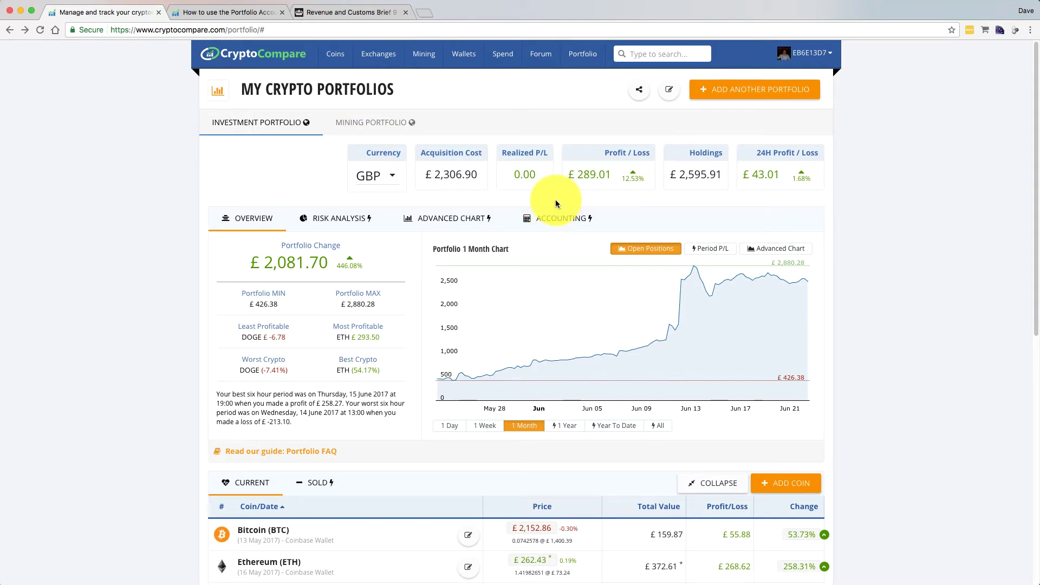
Review the investment portfolio's accounting view and read through the guide on how to use the Portfolio Accounting Tool.
left_click(559, 228)
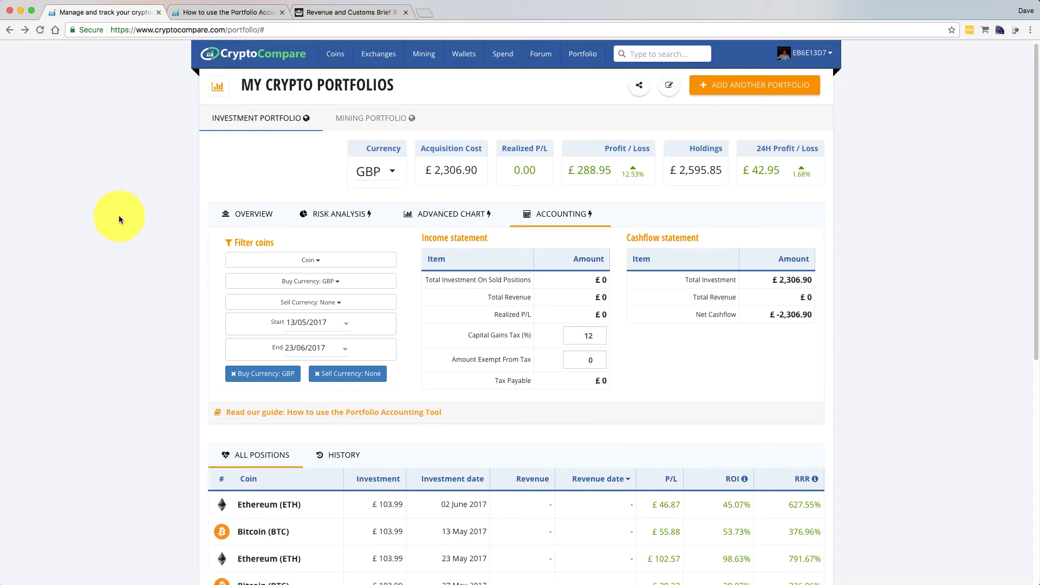
scroll(119, 218, "down", 2)
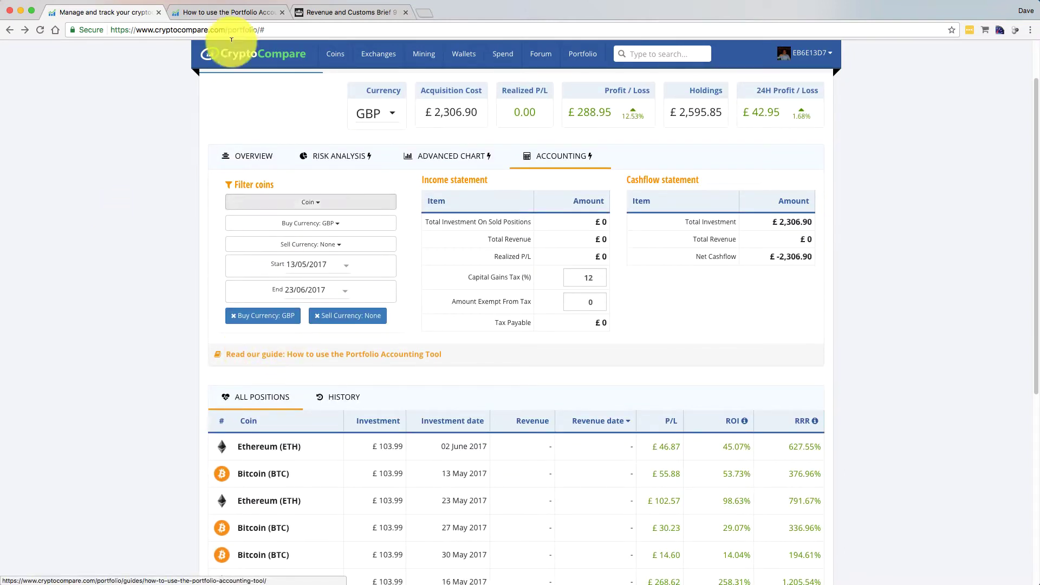
left_click(225, 18)
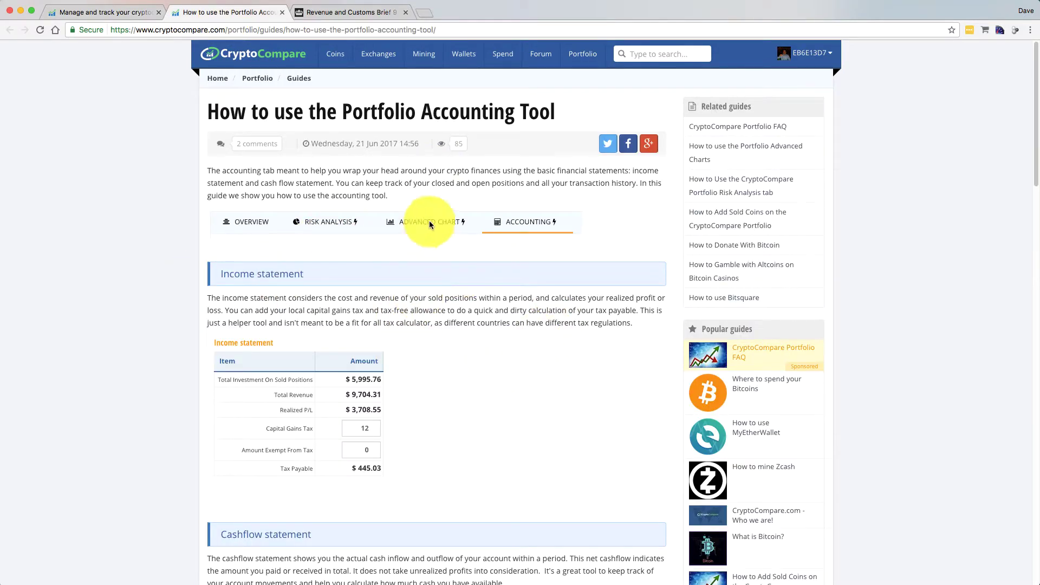
scroll(368, 280, "down", 5)
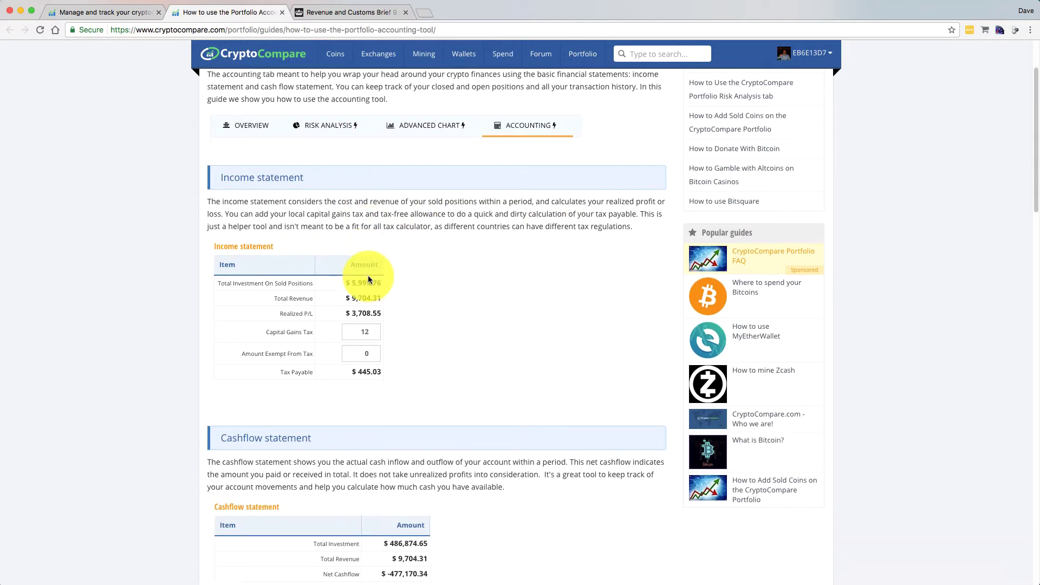
scroll(369, 279, "down", 3)
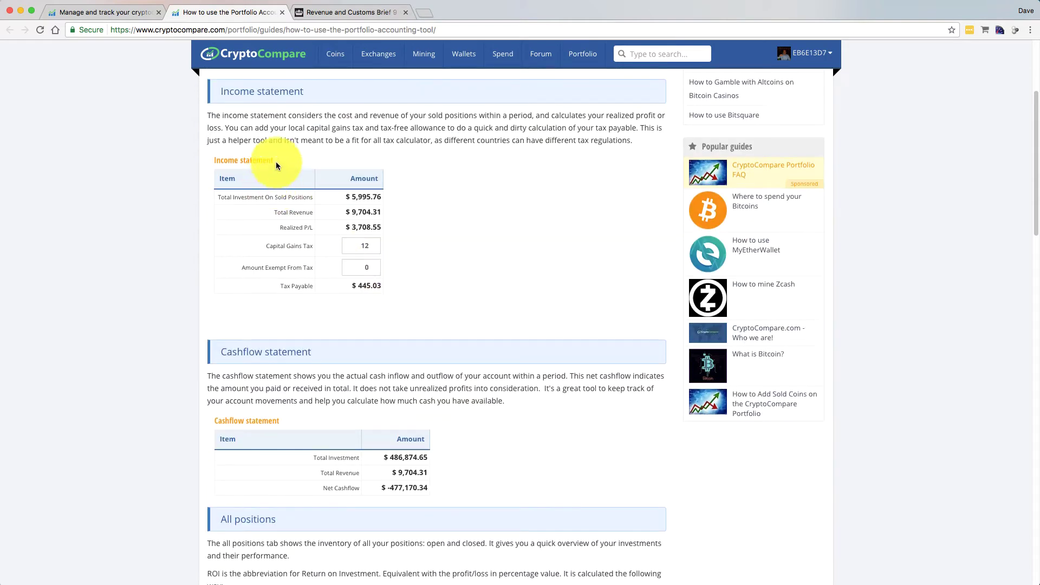
scroll(454, 217, "down", 4)
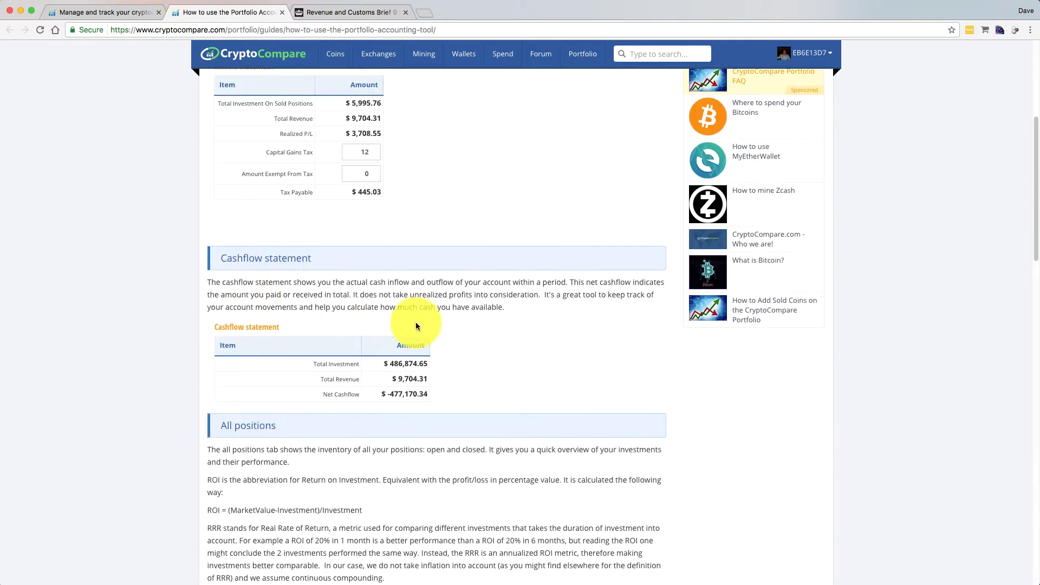
scroll(419, 320, "down", 11)
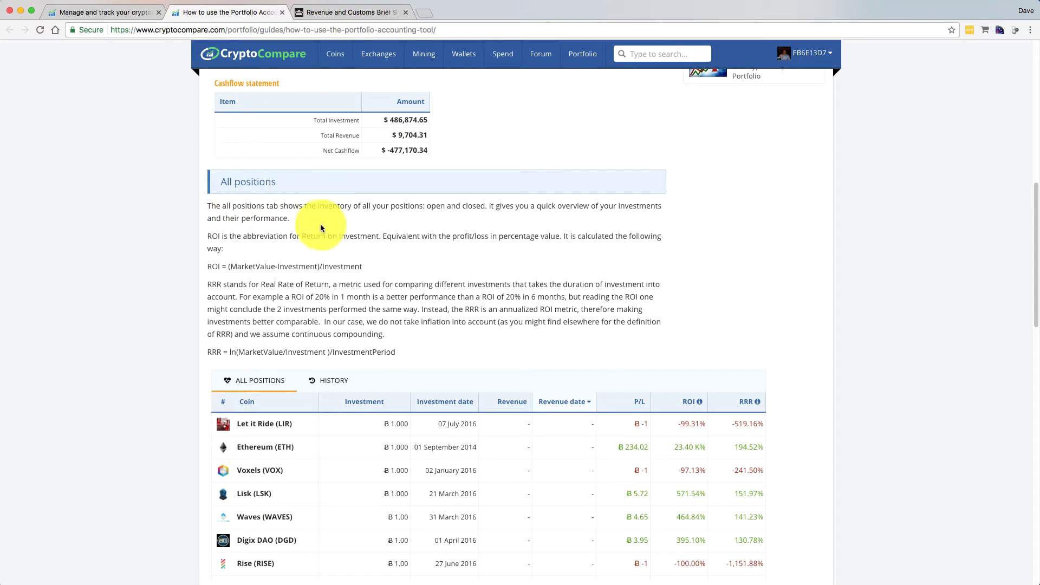
scroll(288, 205, "down", 4)
scroll(349, 355, "down", 7)
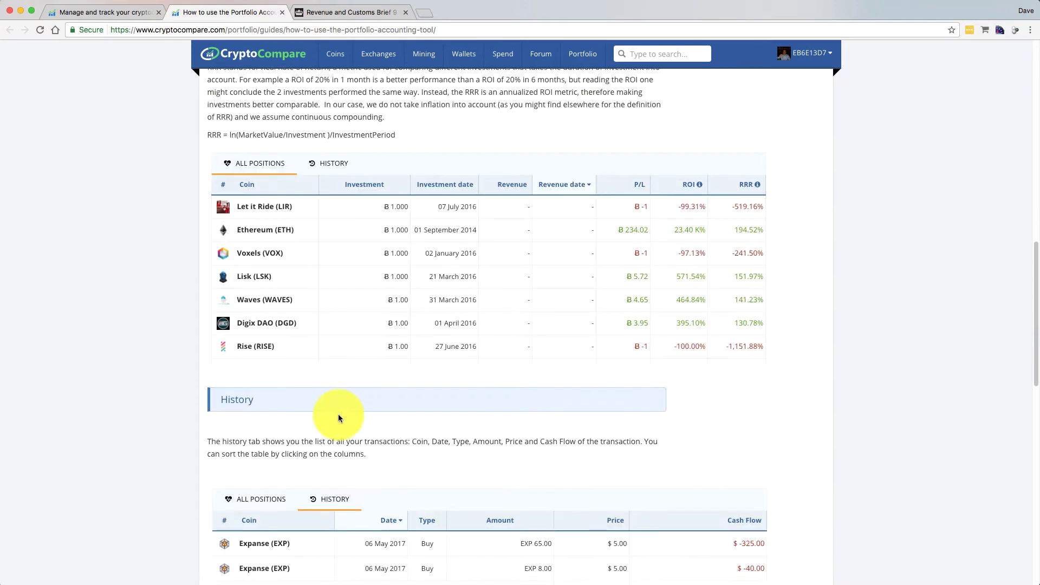
scroll(338, 414, "up", 20)
left_click(88, 12)
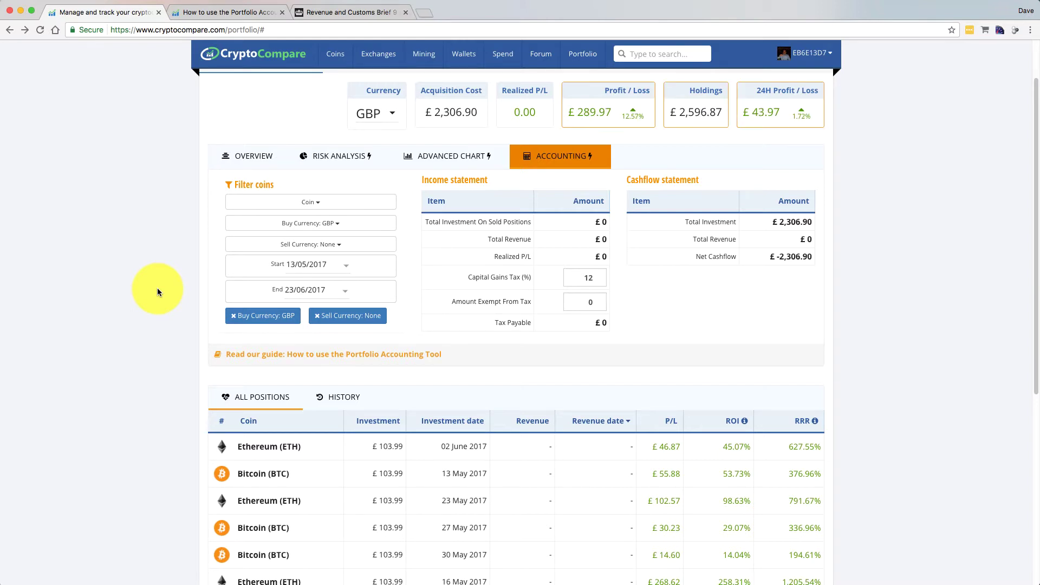
Read the GOV.UK Revenue and Customs Brief 9 (2014), including its section on CT, IT and CGT treatment of Bitcoin.
left_click(349, 12)
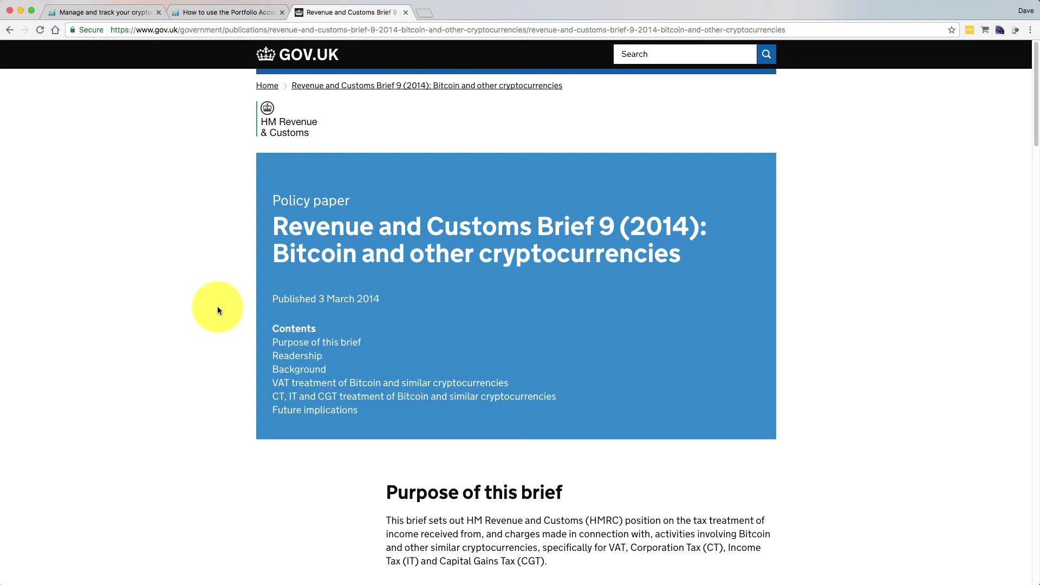
scroll(153, 327, "down", 1)
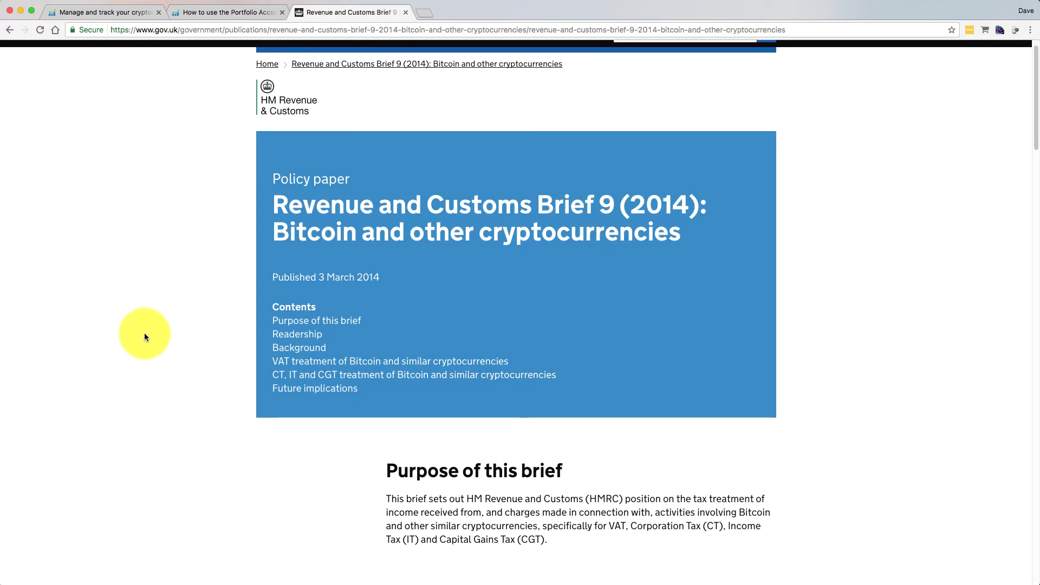
scroll(856, 296, "down", 5)
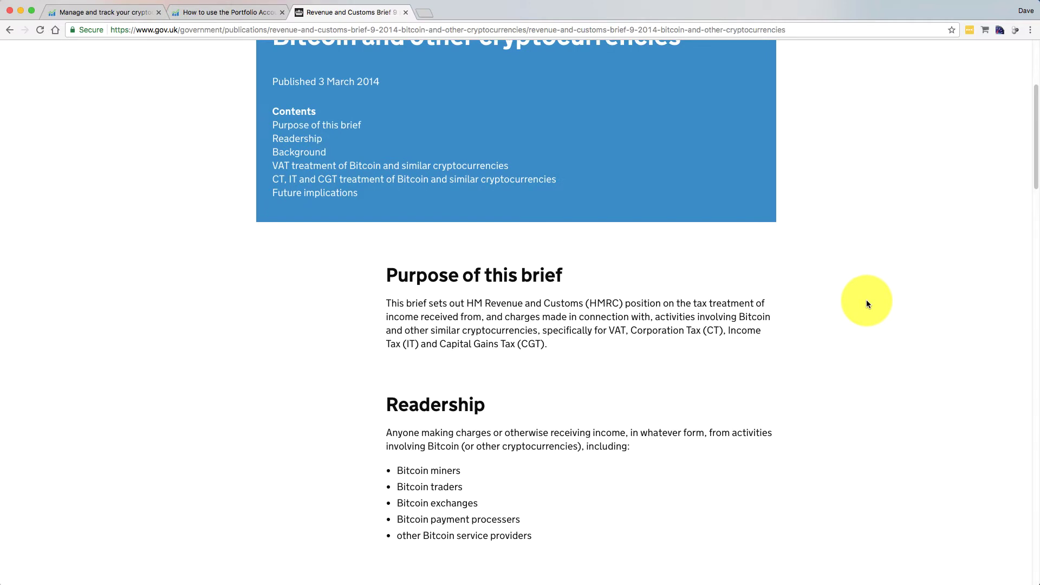
scroll(882, 277, "down", 5)
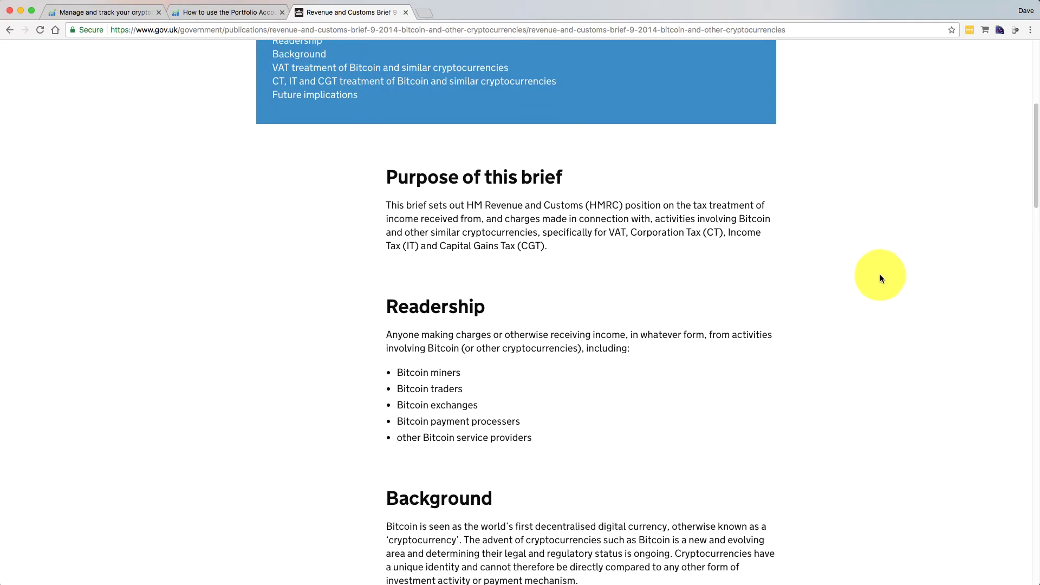
scroll(881, 278, "down", 5)
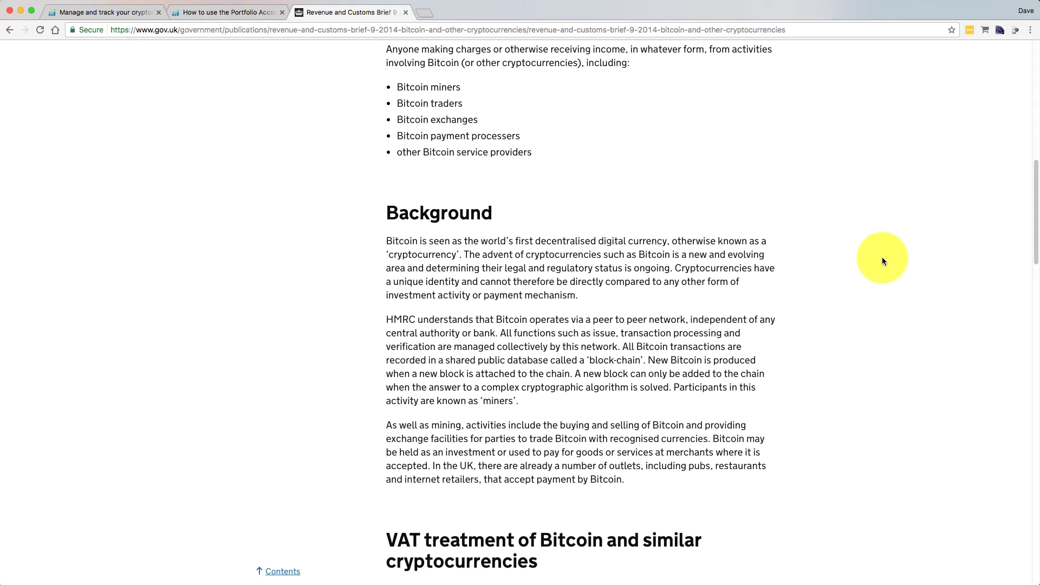
scroll(883, 263, "down", 5)
scroll(882, 263, "down", 10)
scroll(884, 263, "up", 10)
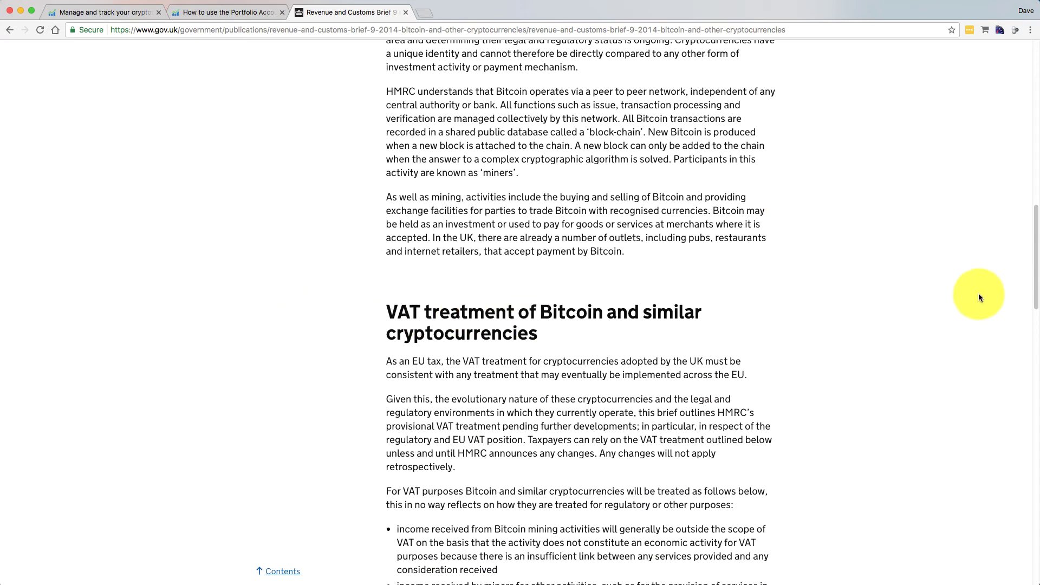
scroll(905, 297, "down", 10)
scroll(904, 298, "down", 7)
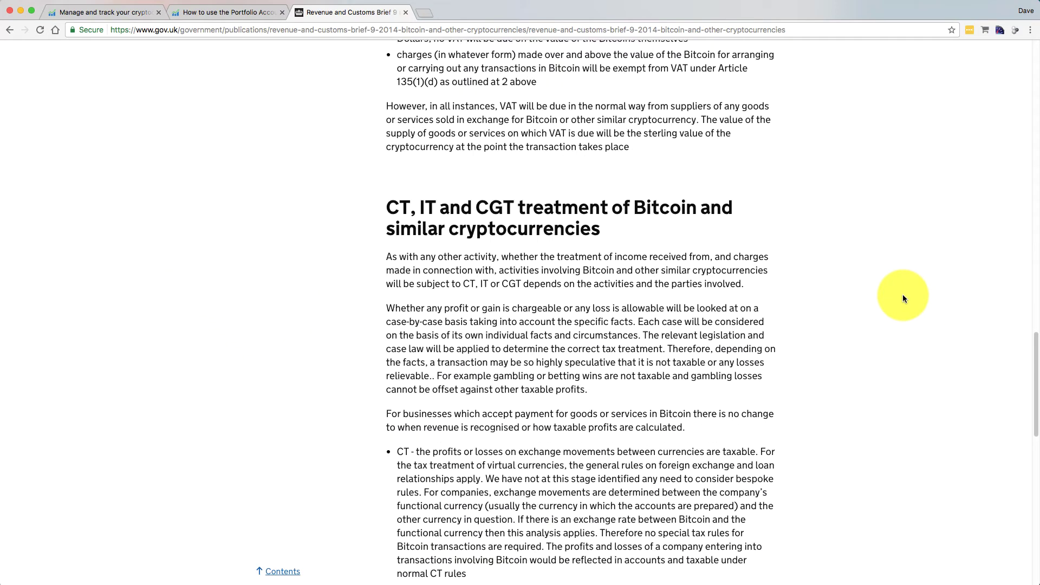
scroll(904, 297, "down", 1)
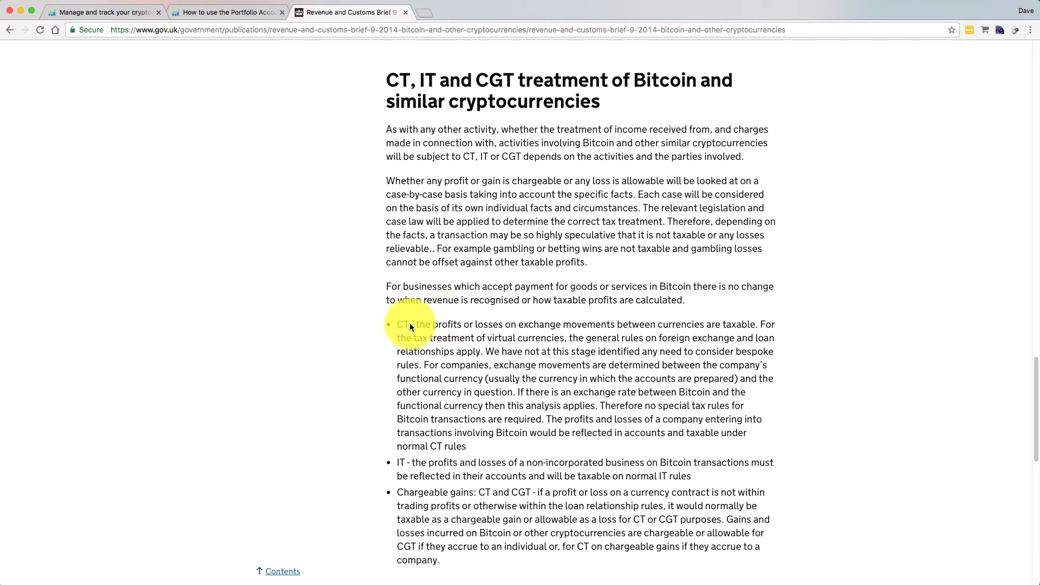
scroll(693, 347, "up", 20)
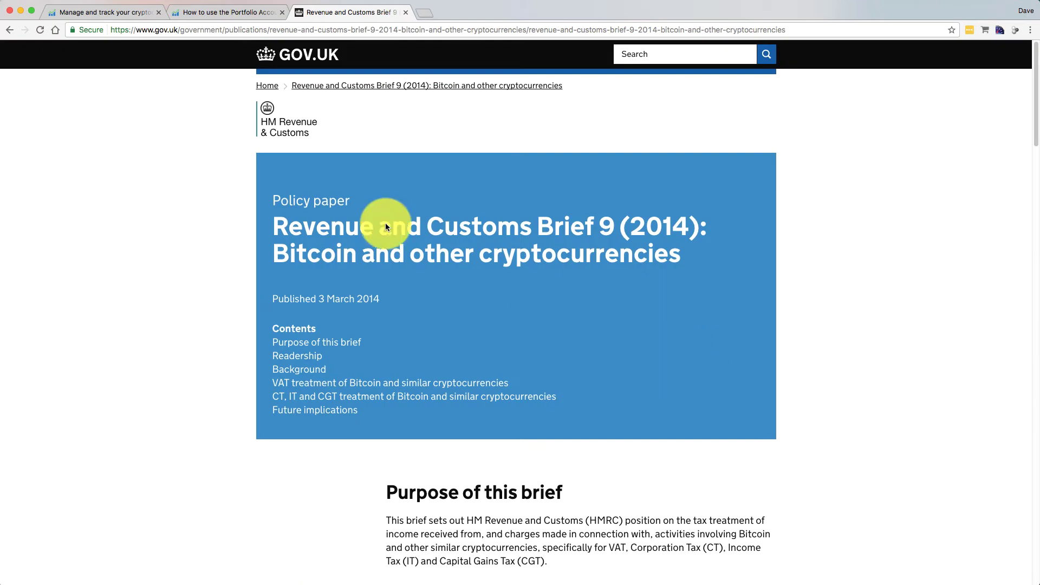
In the portfolio overview, sell the 13 May 2017 Bitcoin holding: 0.0742578 BTC at 2154.26 GBP per unit, sold on 23/06/2017.
left_click(107, 12)
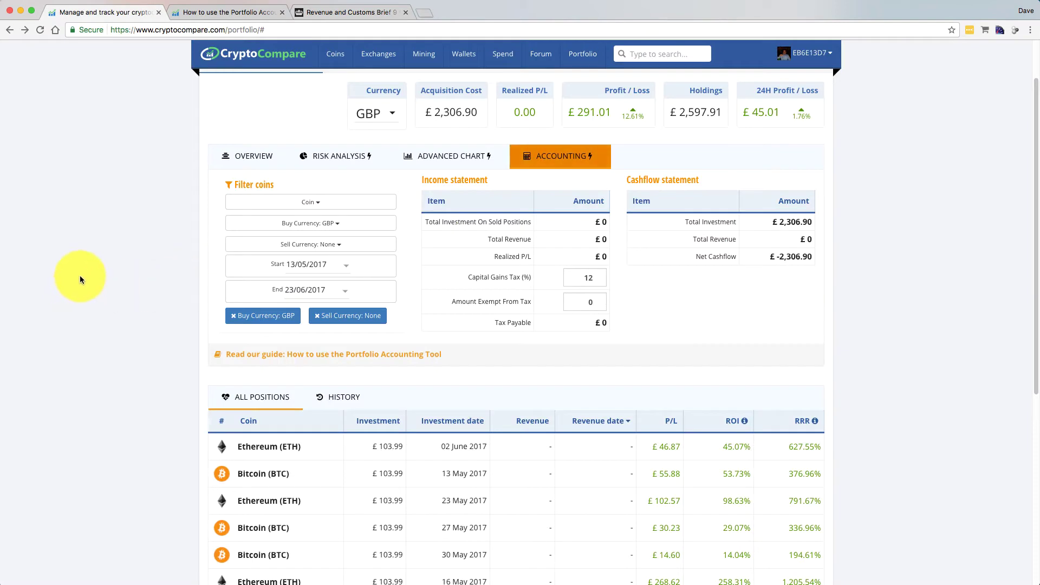
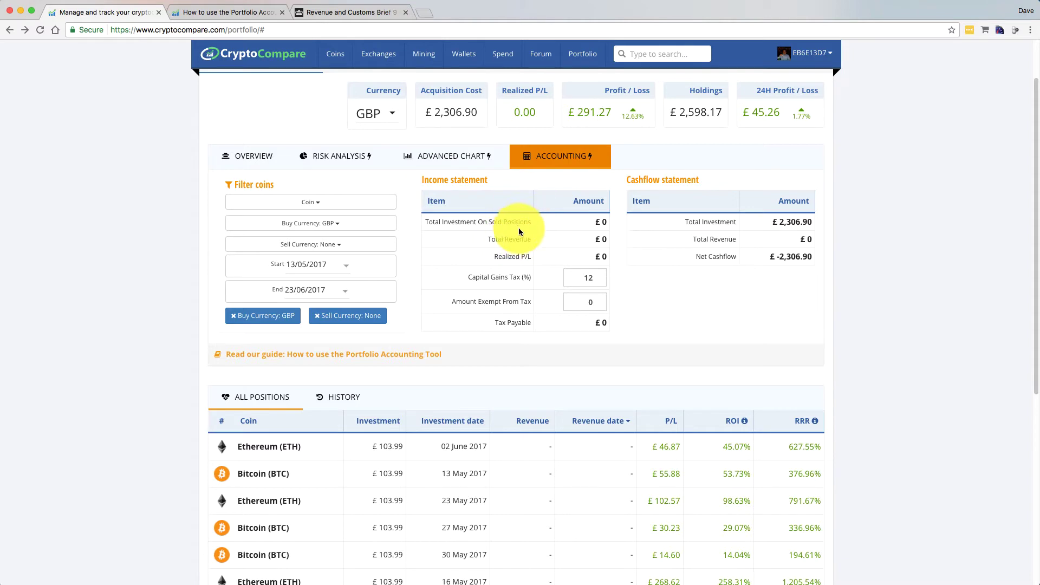
scroll(252, 282, "up", 2)
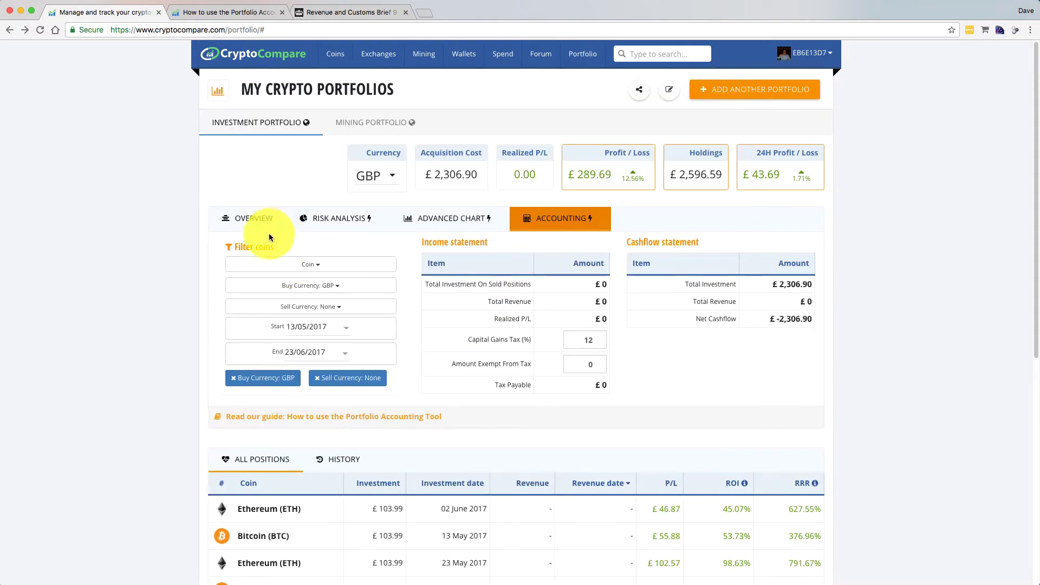
left_click(250, 220)
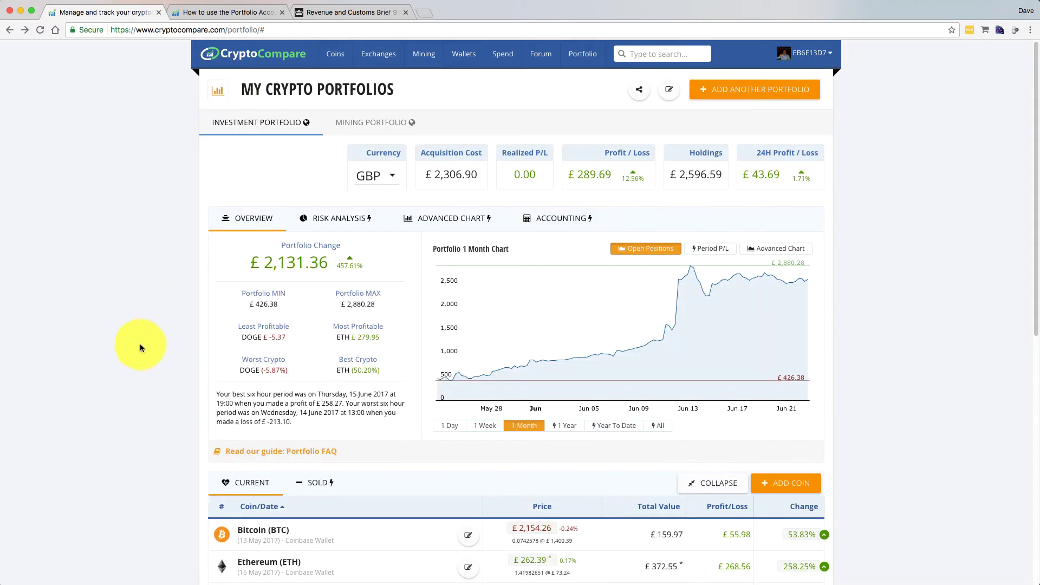
scroll(140, 343, "down", 4)
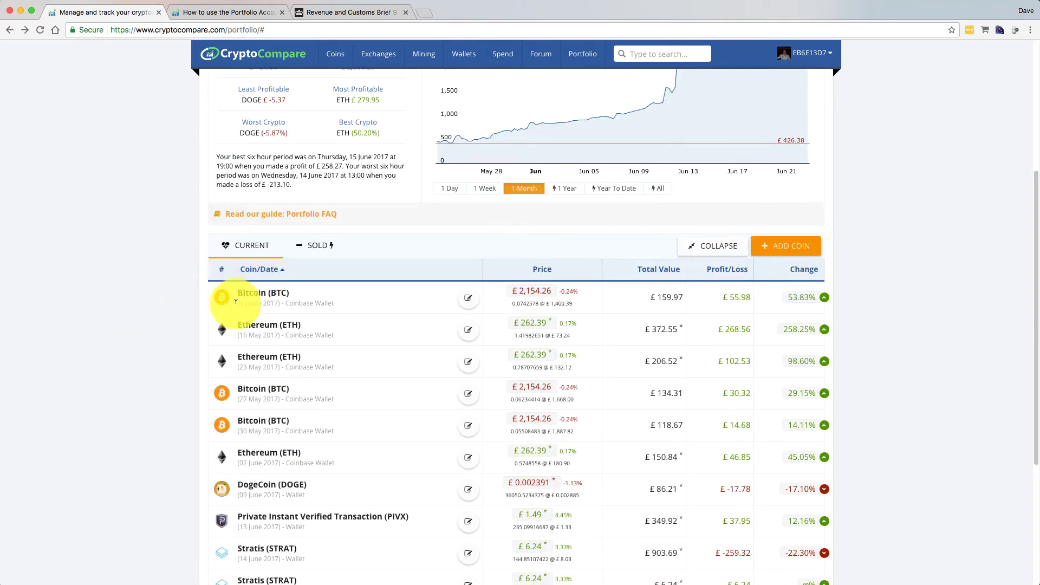
left_click(469, 300)
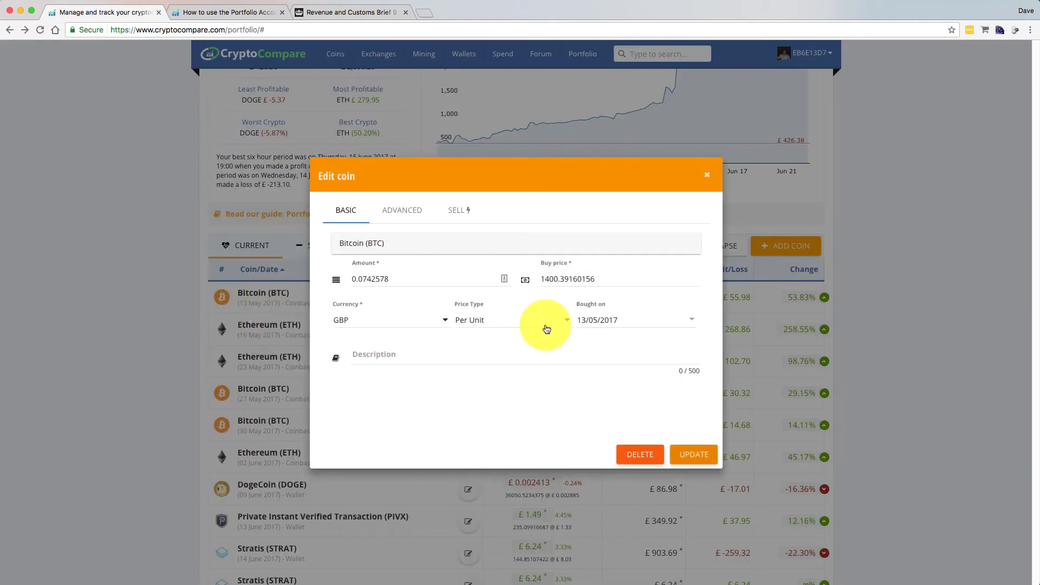
left_click(457, 212)
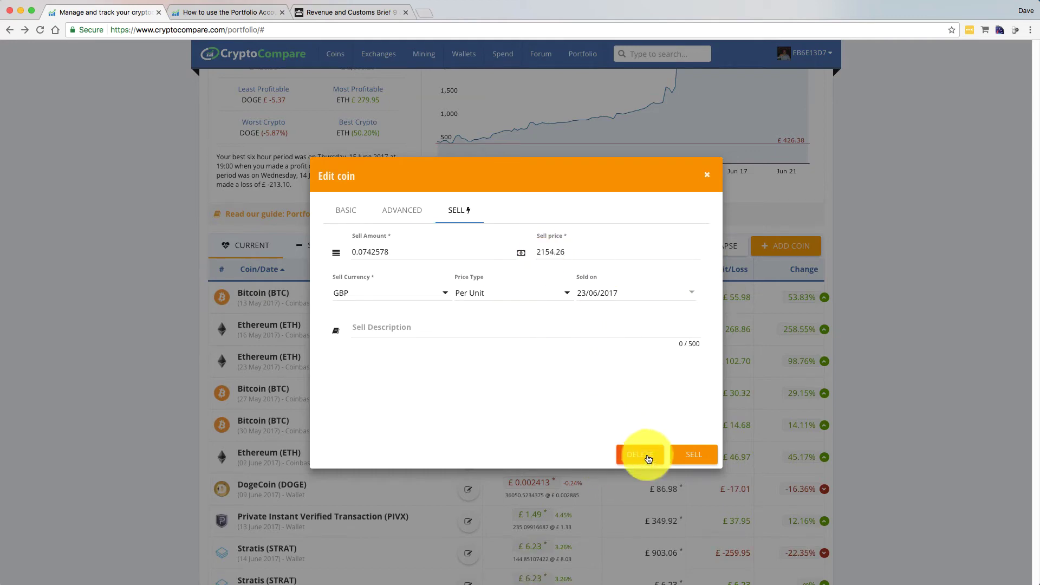
left_click(695, 453)
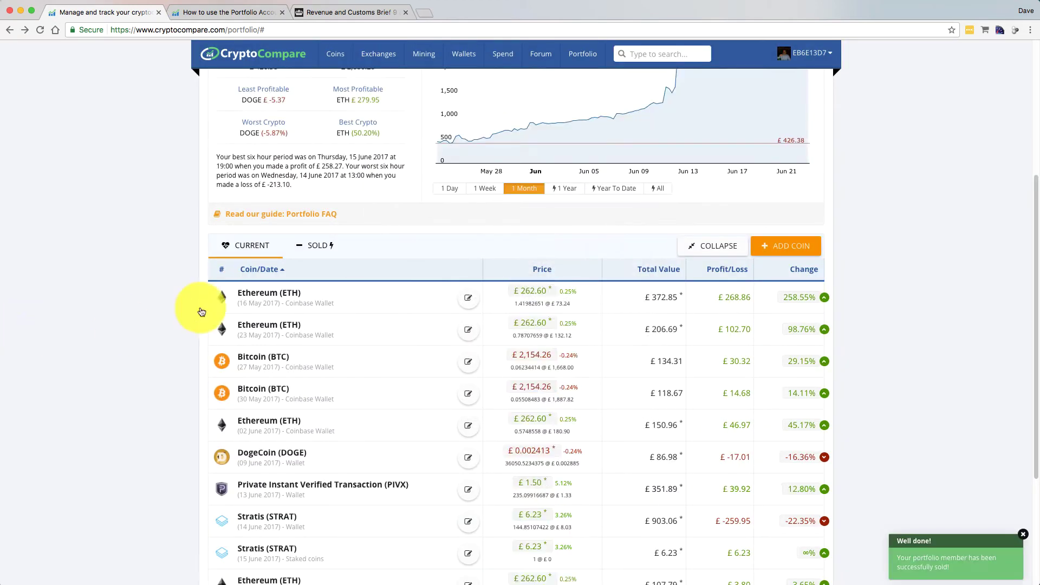
Check the portfolio's sold and current coin lists and its summary figures for the Bitcoin sale.
left_click(308, 244)
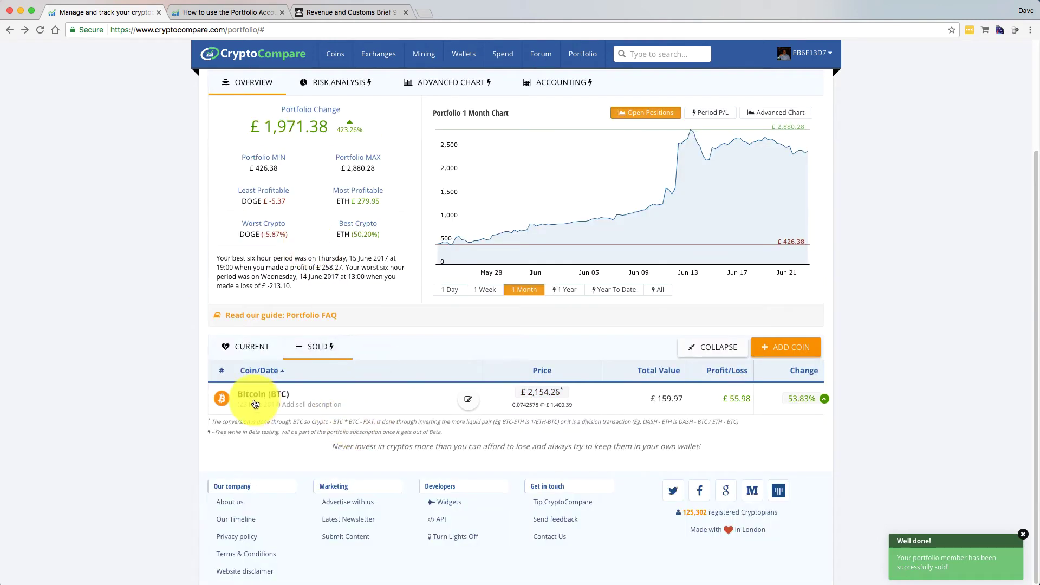
left_click(252, 347)
scroll(157, 350, "down", 3)
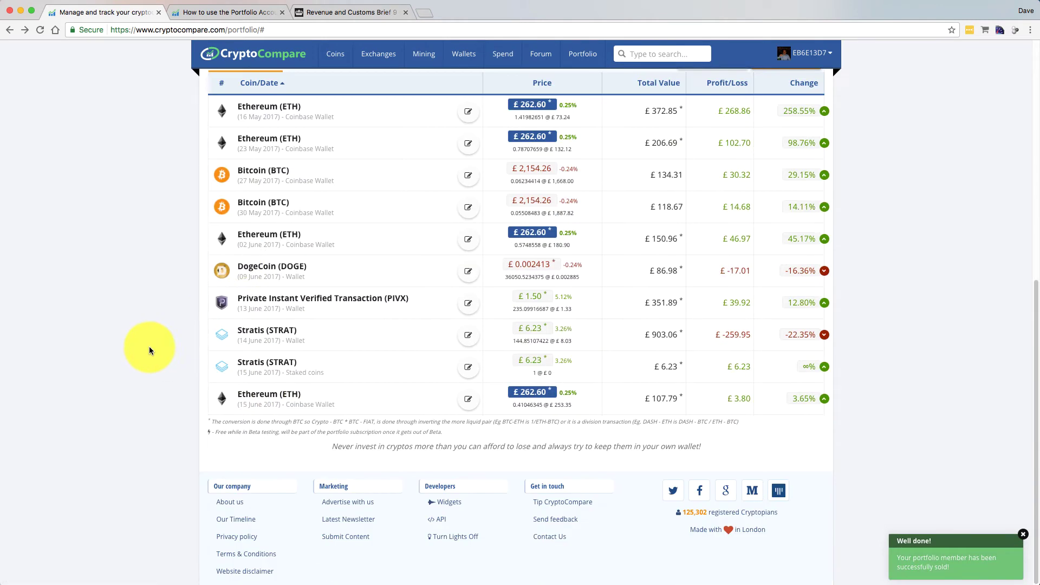
scroll(200, 286, "up", 2)
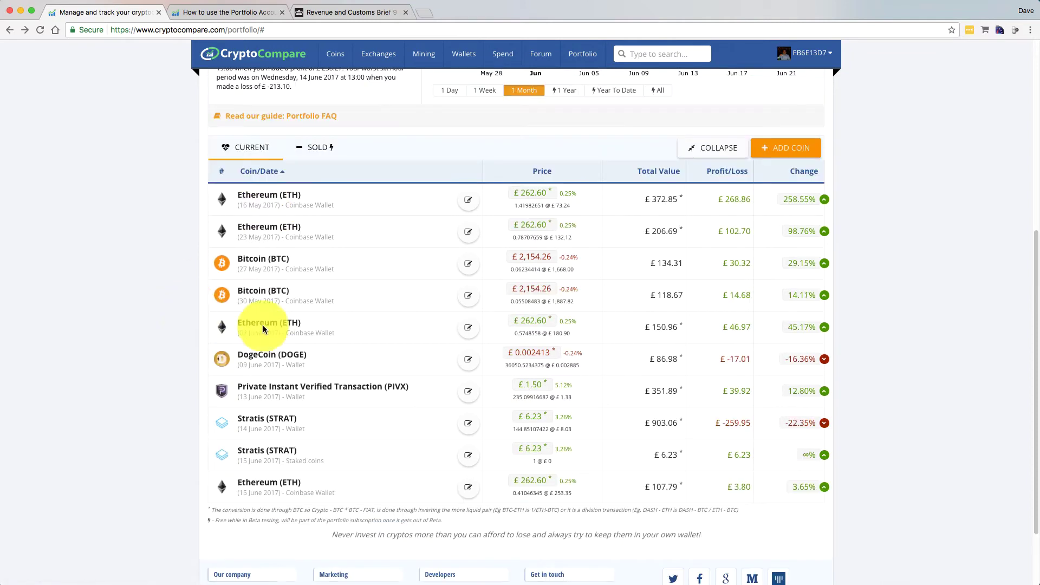
left_click(315, 146)
scroll(161, 316, "up", 3)
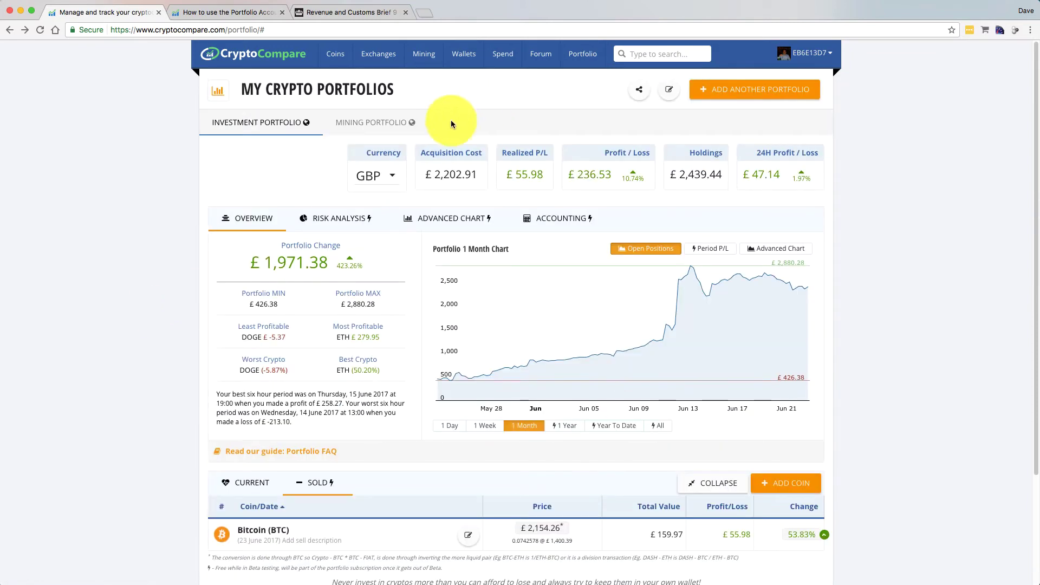
In the accounting income statement, set Capital Gains Tax to 10% and the amount exempt from tax to 11300.
left_click(558, 217)
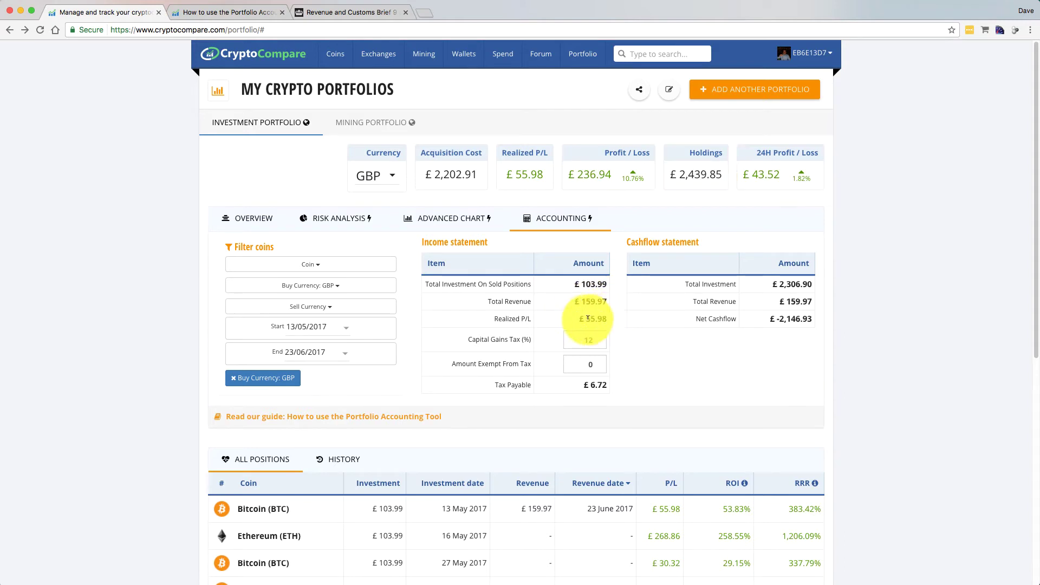
scroll(622, 324, "down", 1)
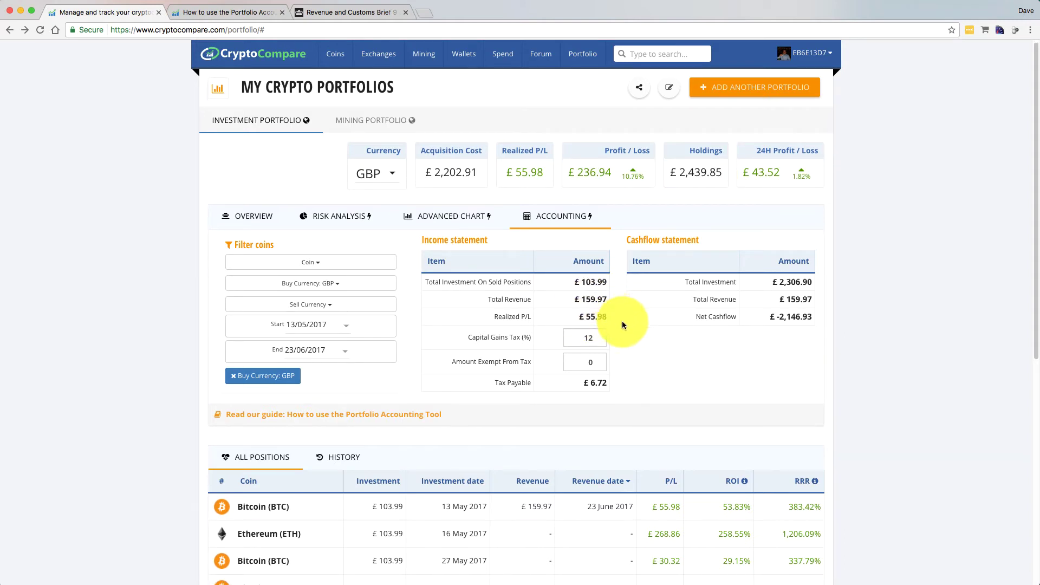
scroll(622, 321, "down", 2)
double_click(586, 320)
type("10")
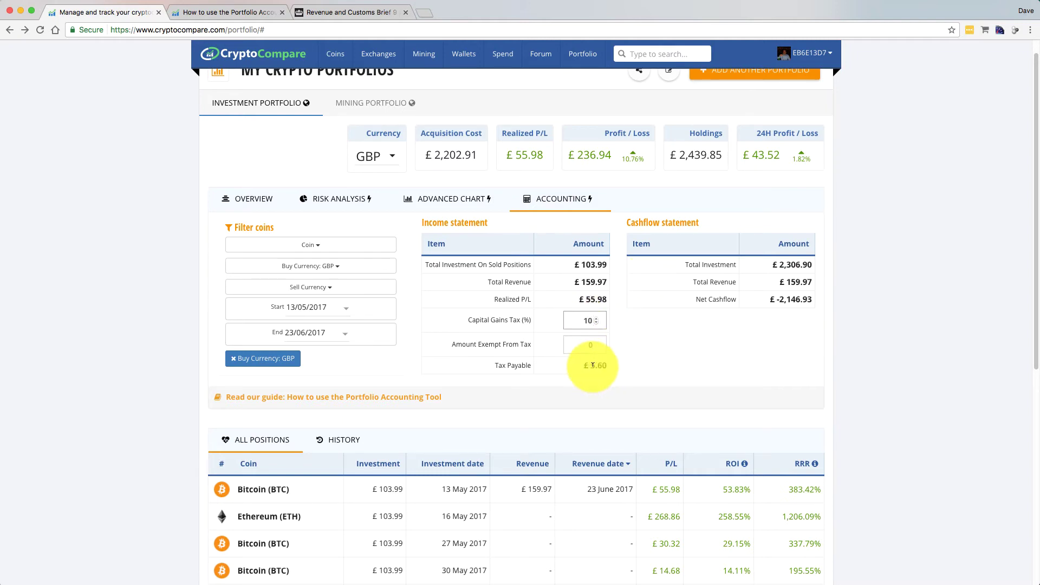
left_click(583, 345)
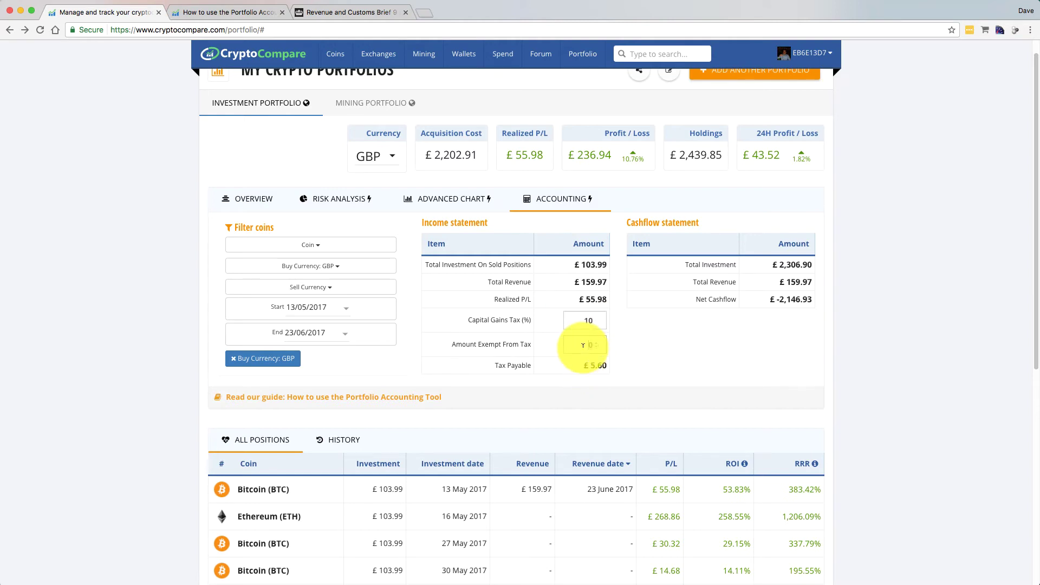
type("11300")
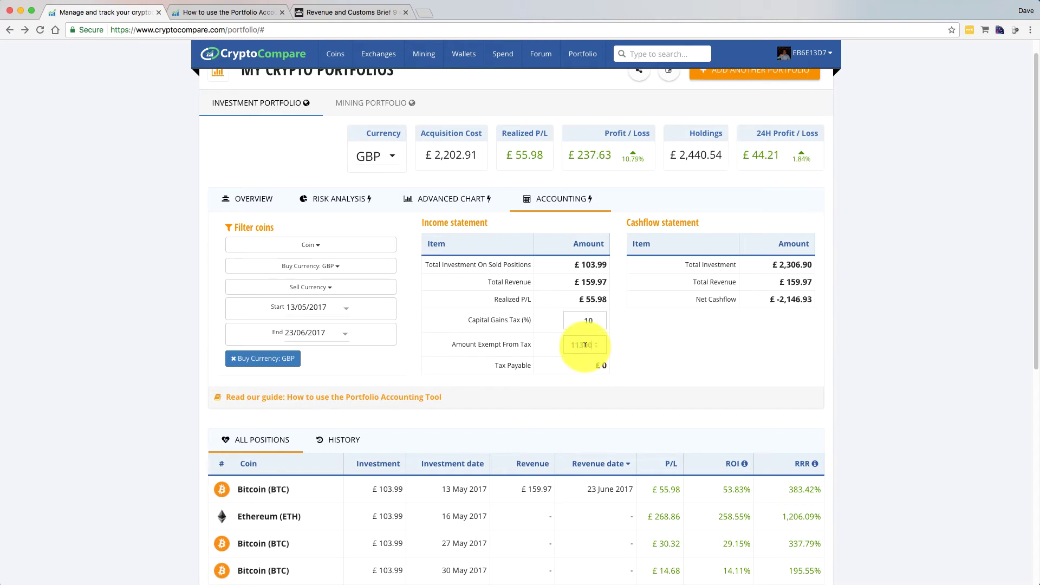
Set the amount exempt from tax in the income statement to 0.
key("BackSpace")
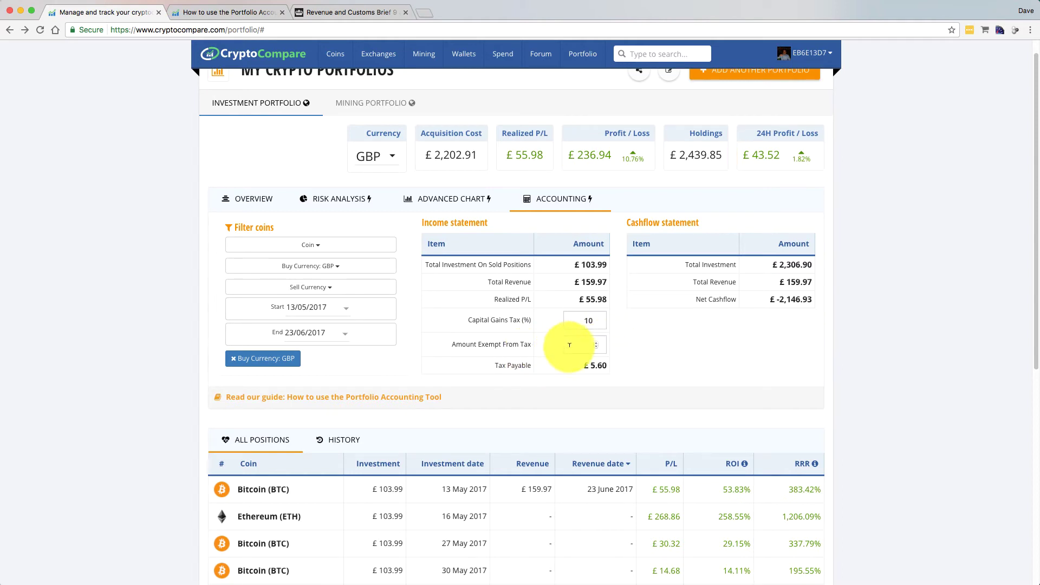
type("0")
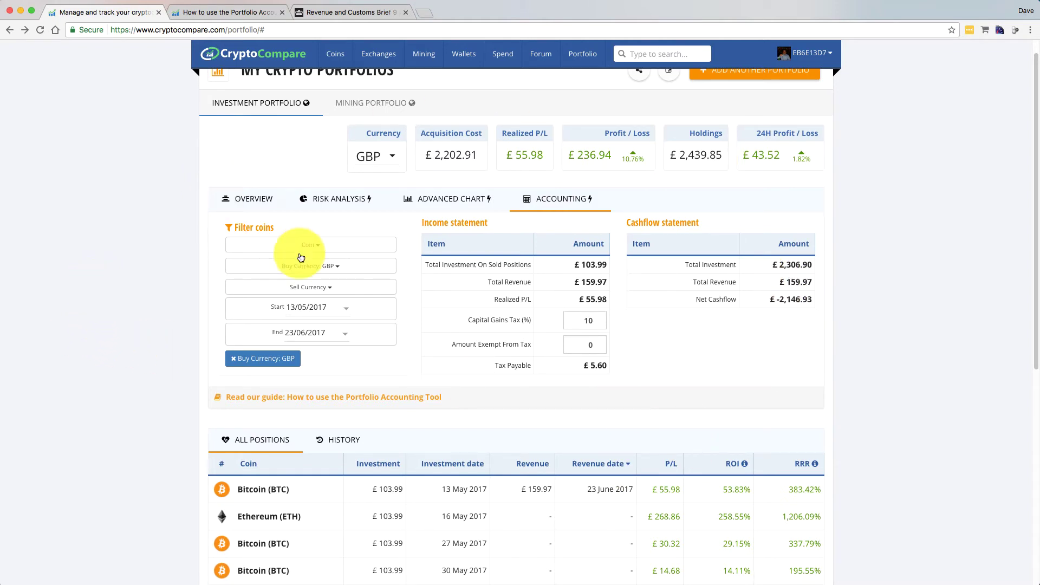
Review the list of all positions below the accounting statements and bring up the transaction history.
scroll(710, 289, "down", 2)
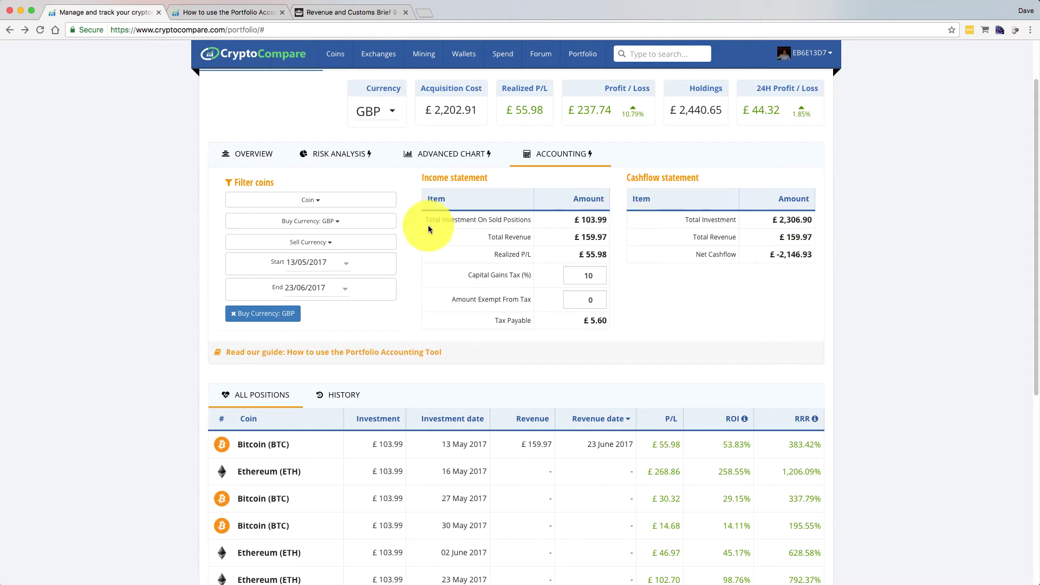
scroll(427, 225, "down", 5)
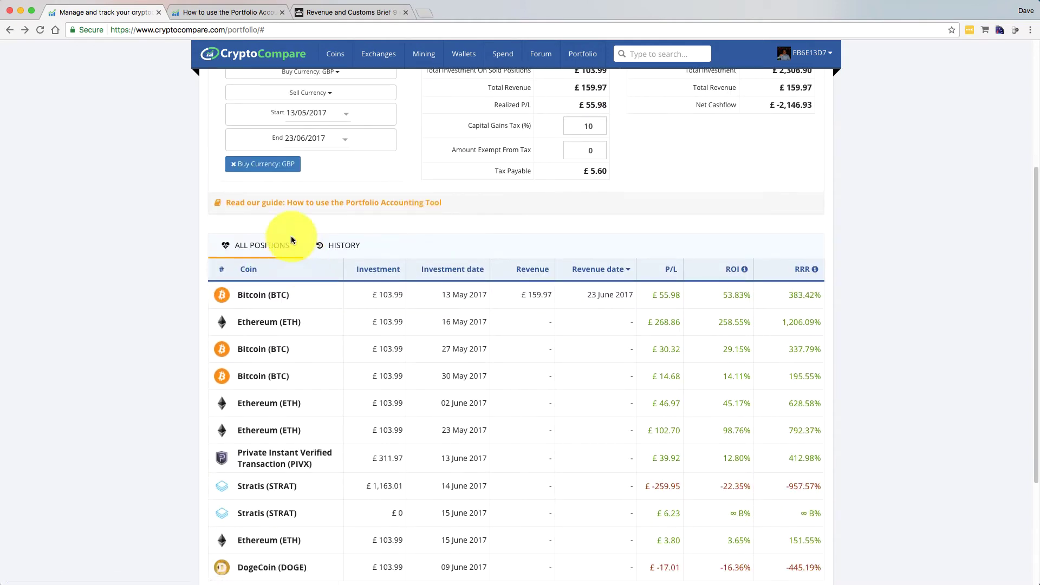
scroll(291, 406, "down", 2)
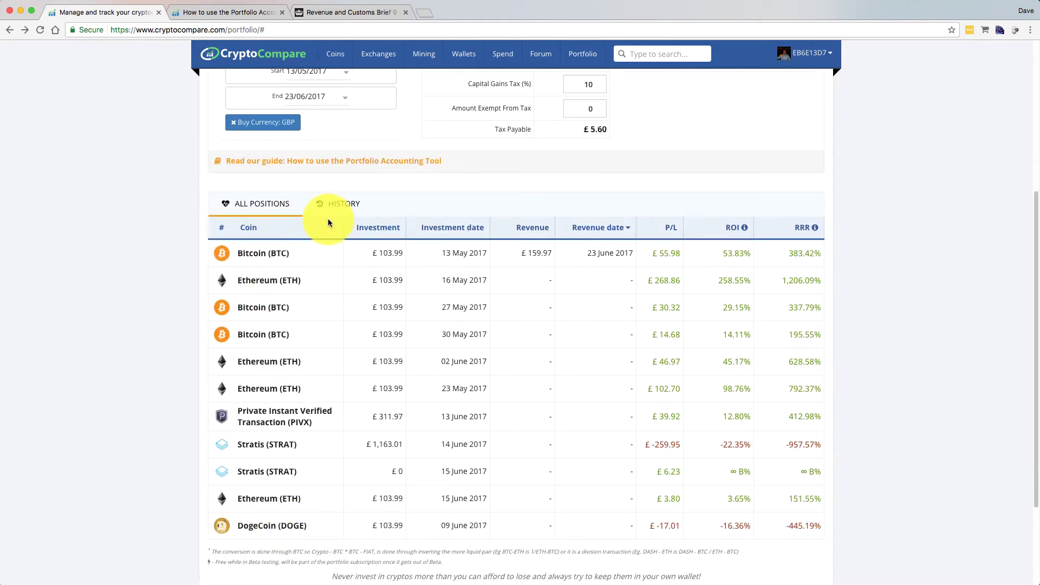
left_click(342, 205)
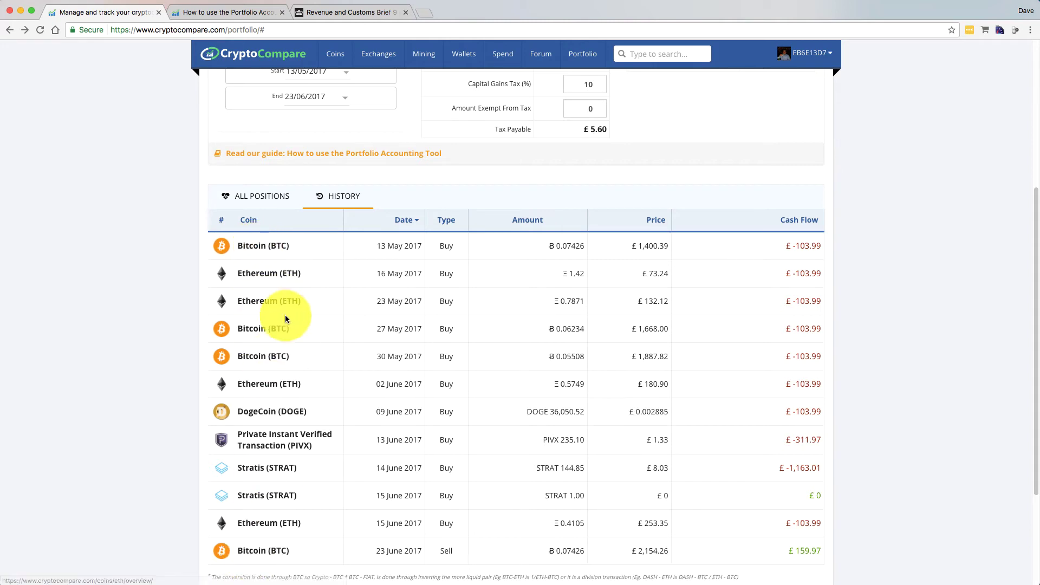
Look through the coin filter choices and set the accounting filter's start date to 06/04/2017.
scroll(310, 408, "up", 5)
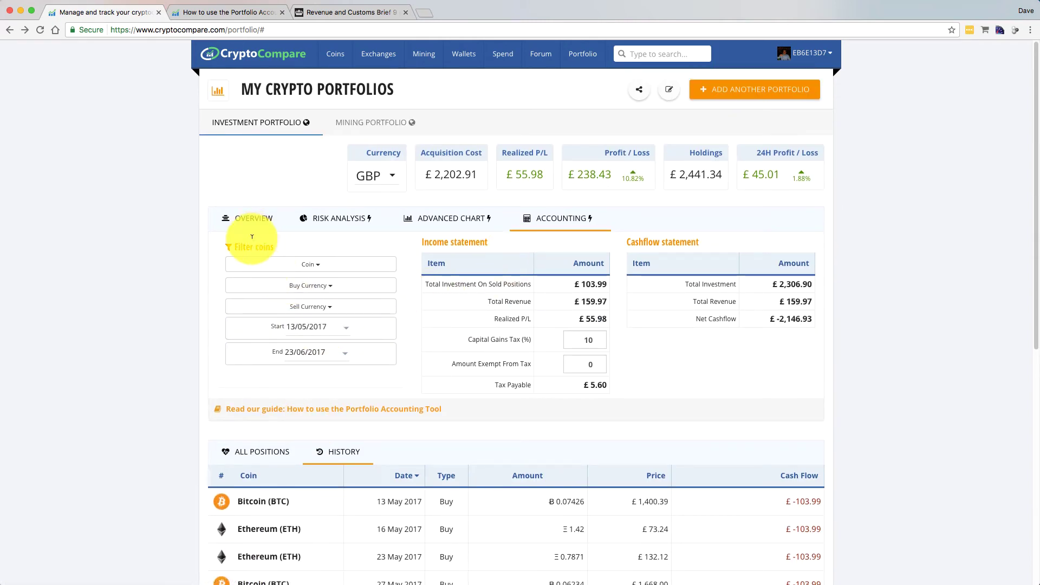
left_click(319, 267)
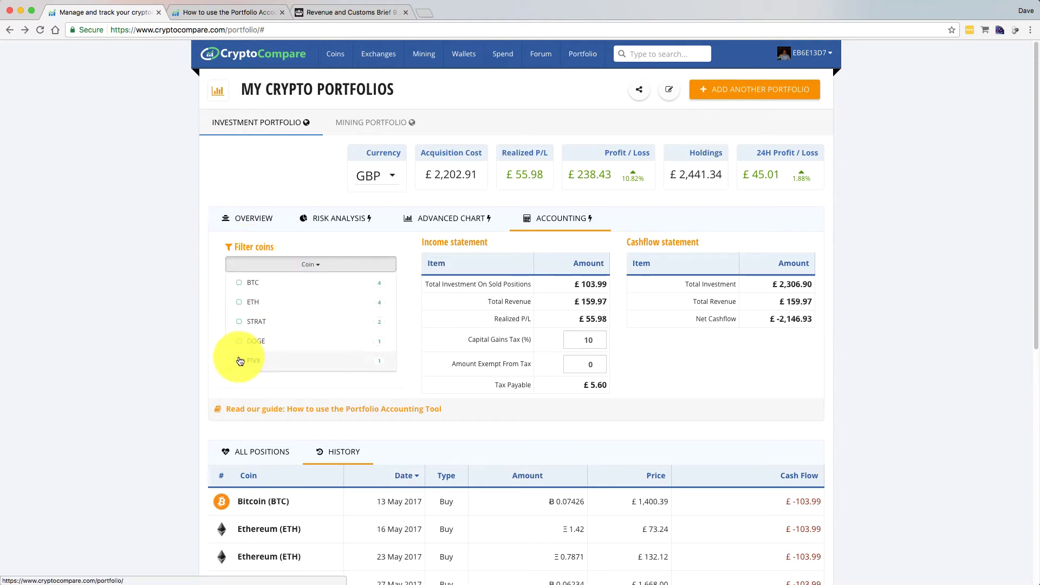
left_click(323, 240)
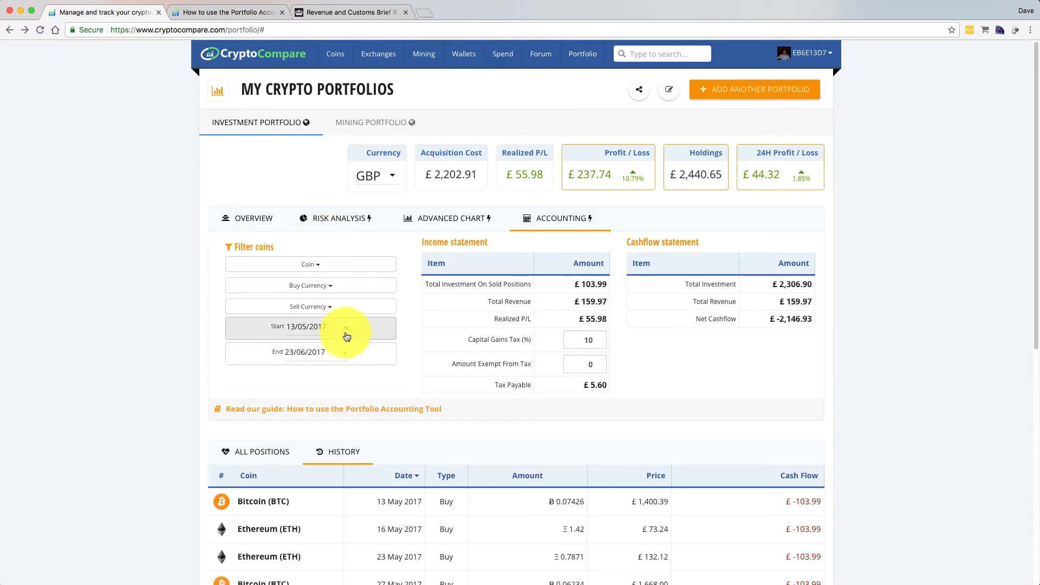
left_click(291, 324)
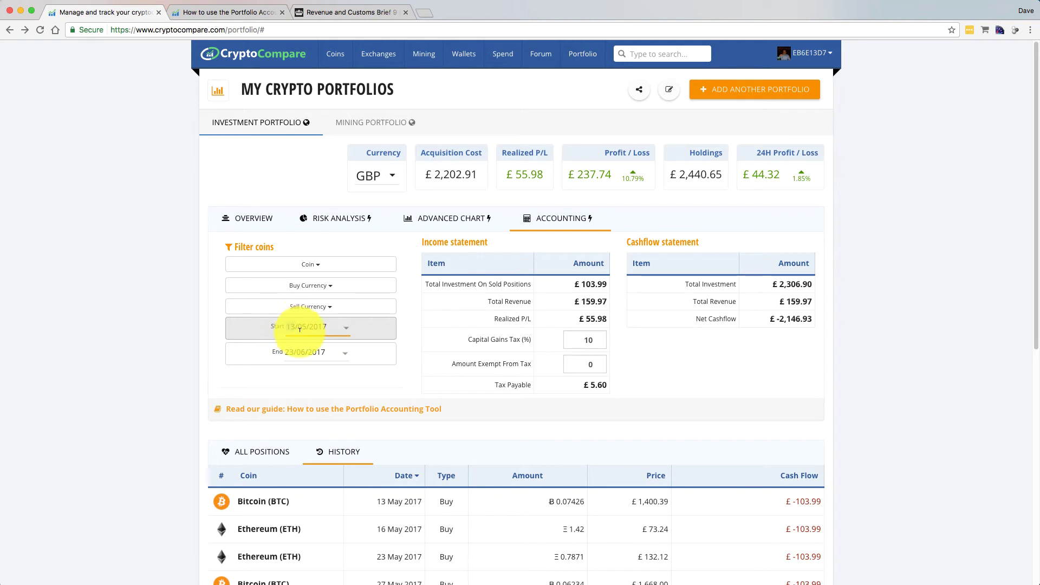
type("065")
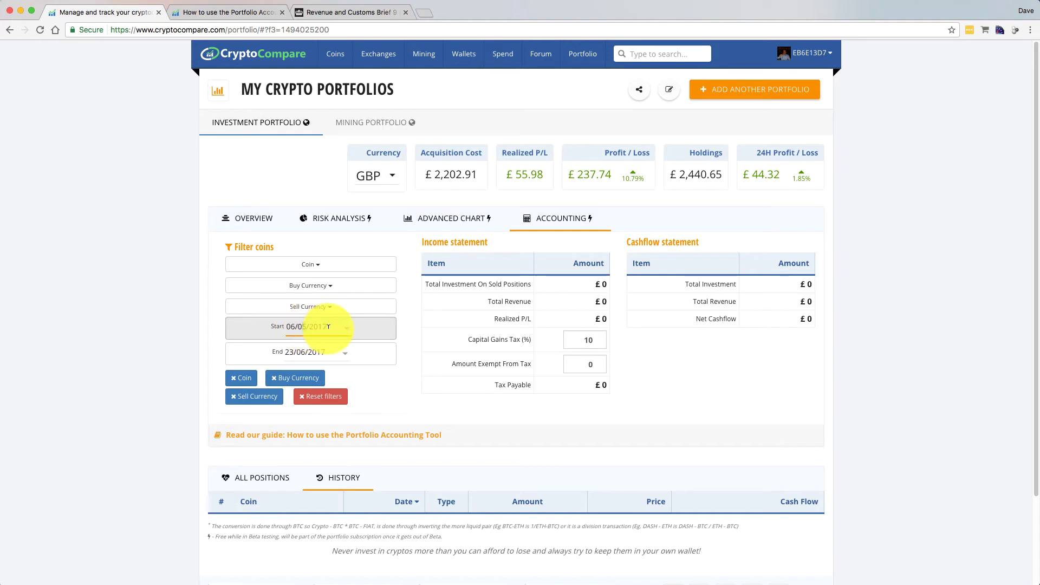
key("BackSpace")
type("4")
left_click(407, 324)
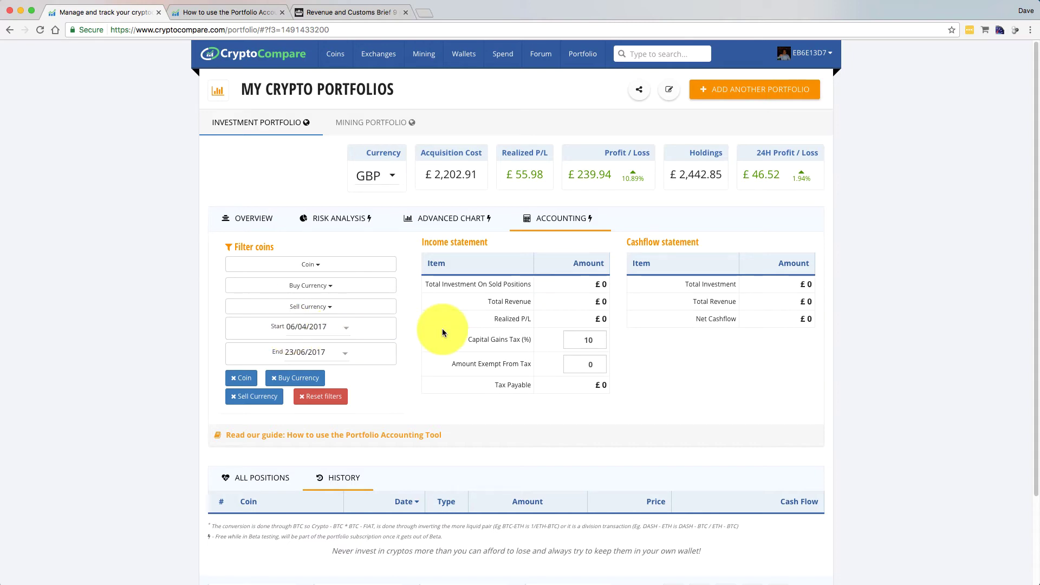
scroll(415, 345, "down", 3)
scroll(410, 354, "up", 3)
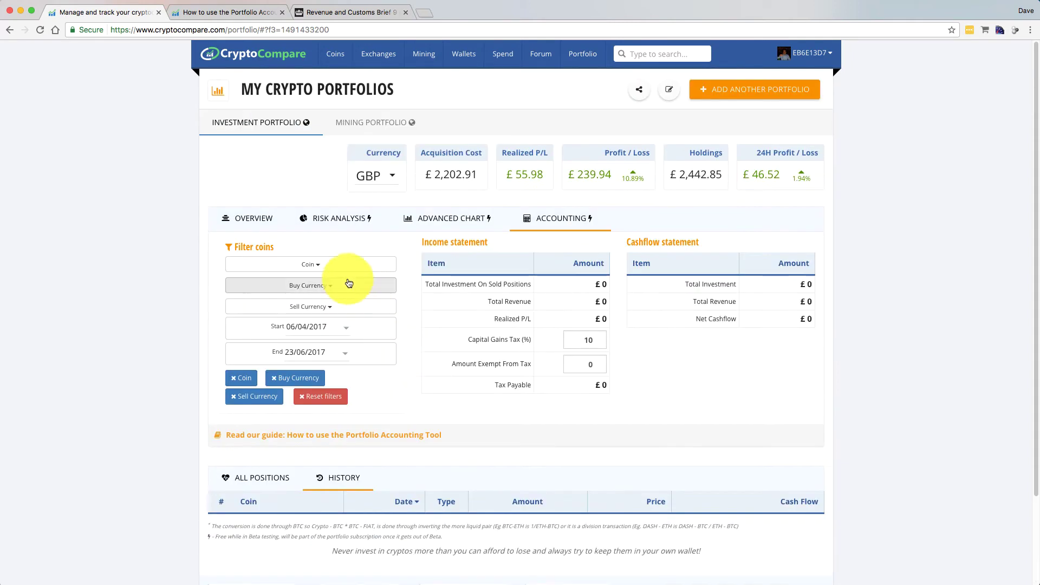
Check the portfolio overview's realized P/L and its sold and current coin lists, and return to the accounting statements.
left_click(259, 218)
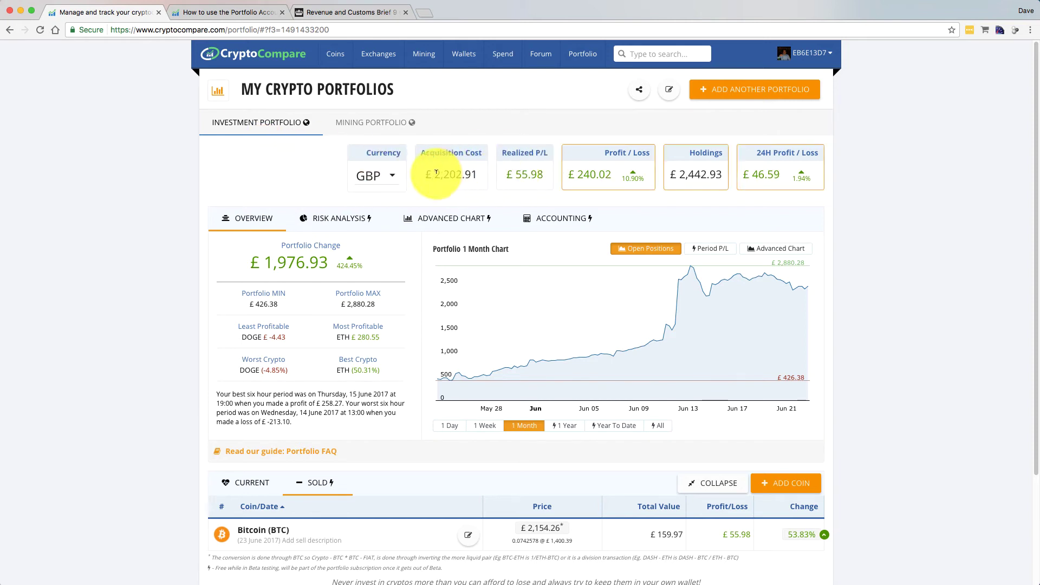
mouse_move(527, 173)
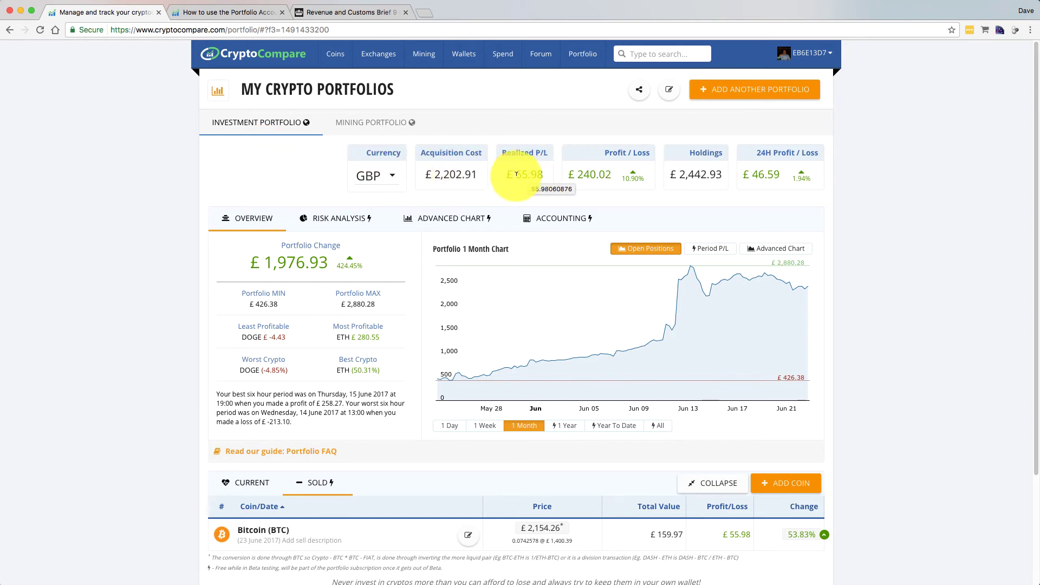
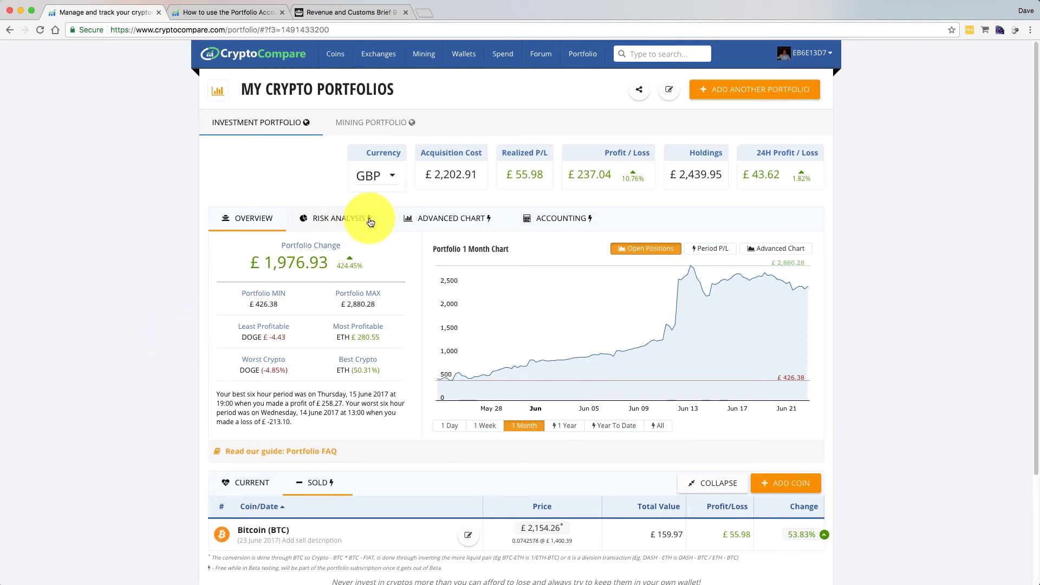
left_click(327, 483)
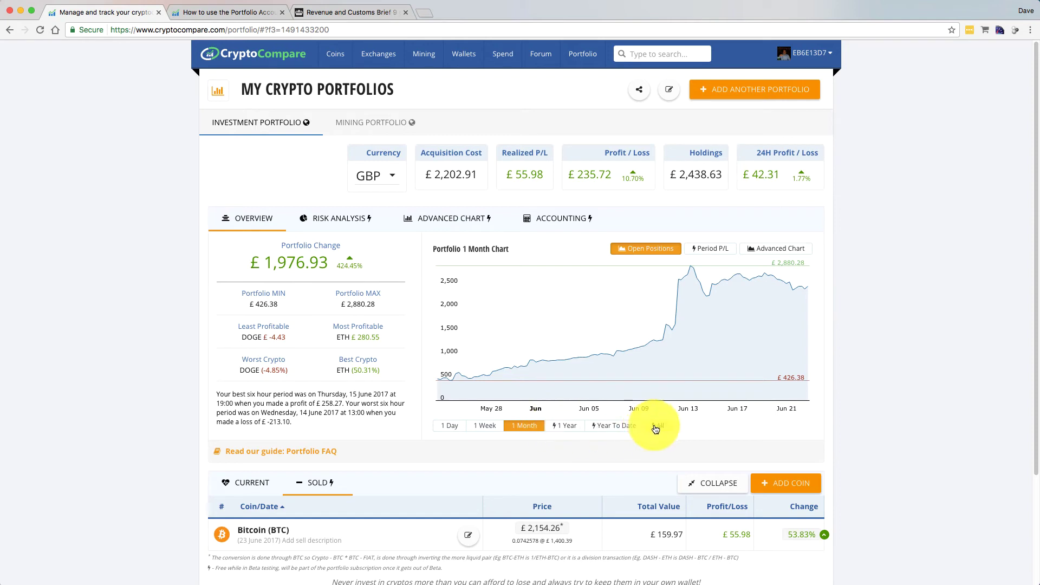
scroll(218, 455, "down", 2)
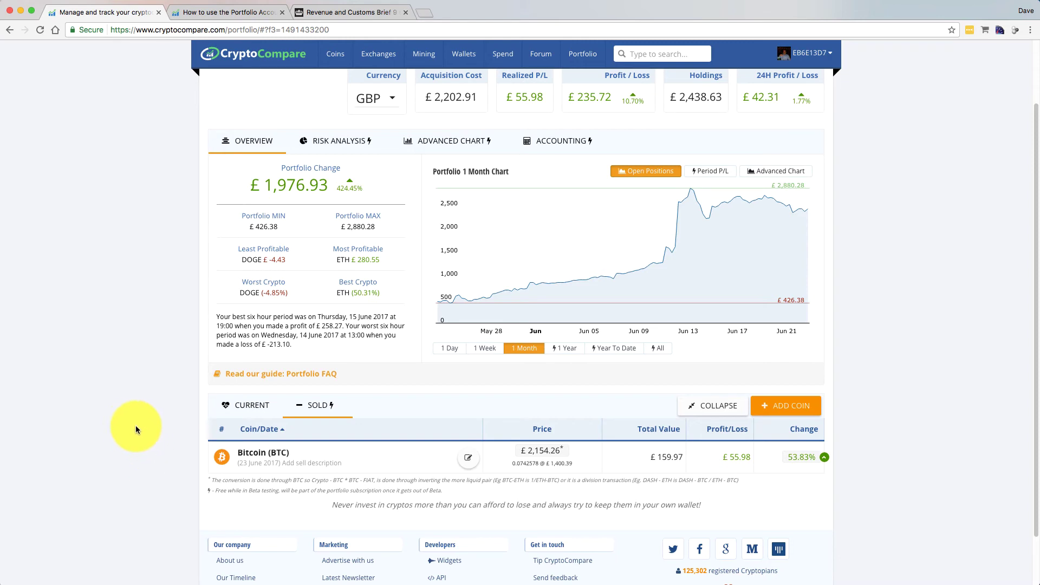
scroll(102, 419, "up", 3)
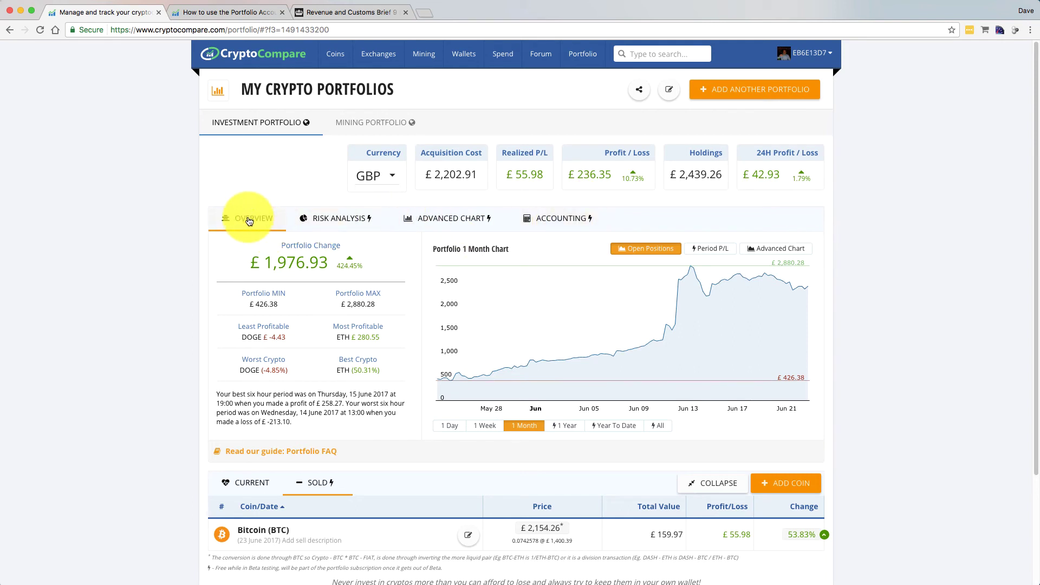
left_click(253, 484)
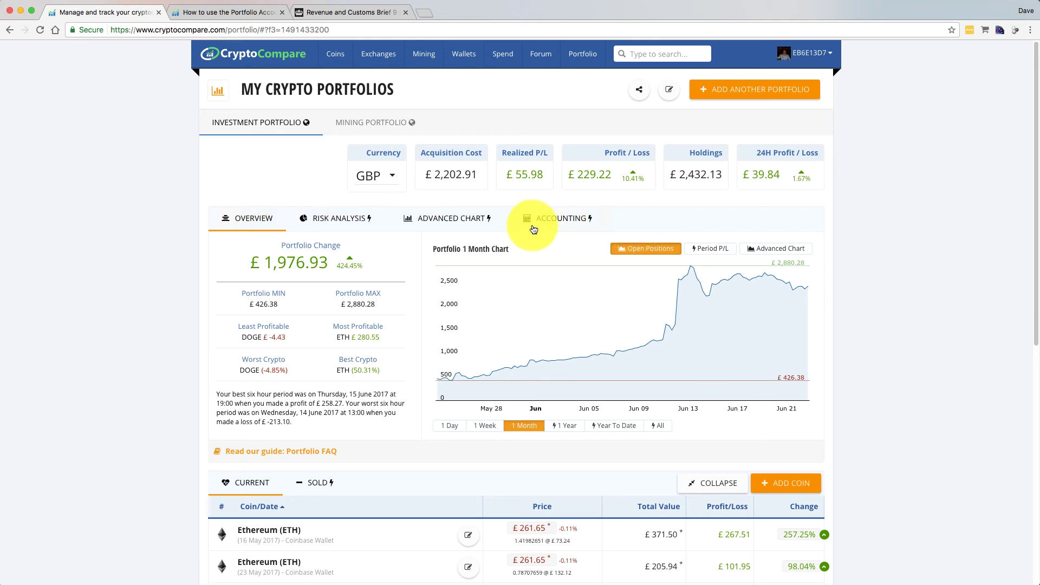
left_click(563, 225)
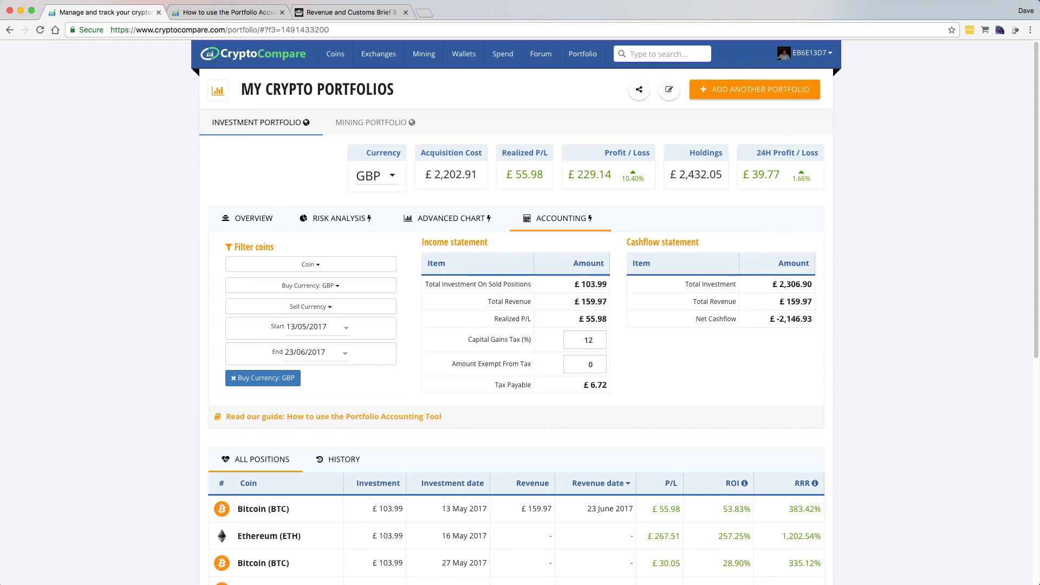
Skim the "How to use the Portfolio Accounting Tool" guide from income statement to filter section, and return to the portfolio's accounting statements.
left_click(237, 13)
scroll(186, 326, "down", 5)
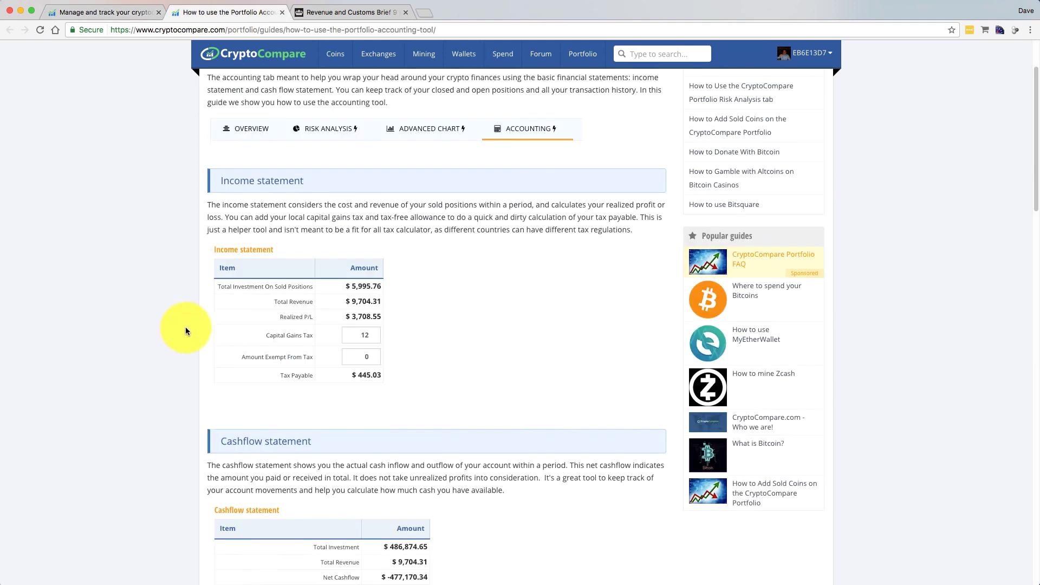
scroll(155, 308, "down", 10)
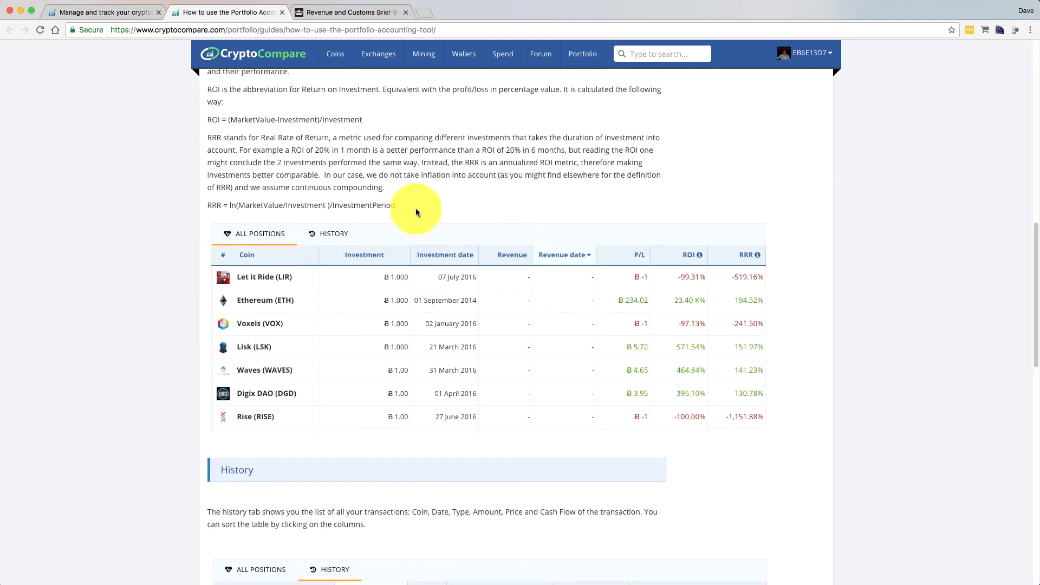
scroll(416, 211, "down", 5)
scroll(356, 367, "down", 5)
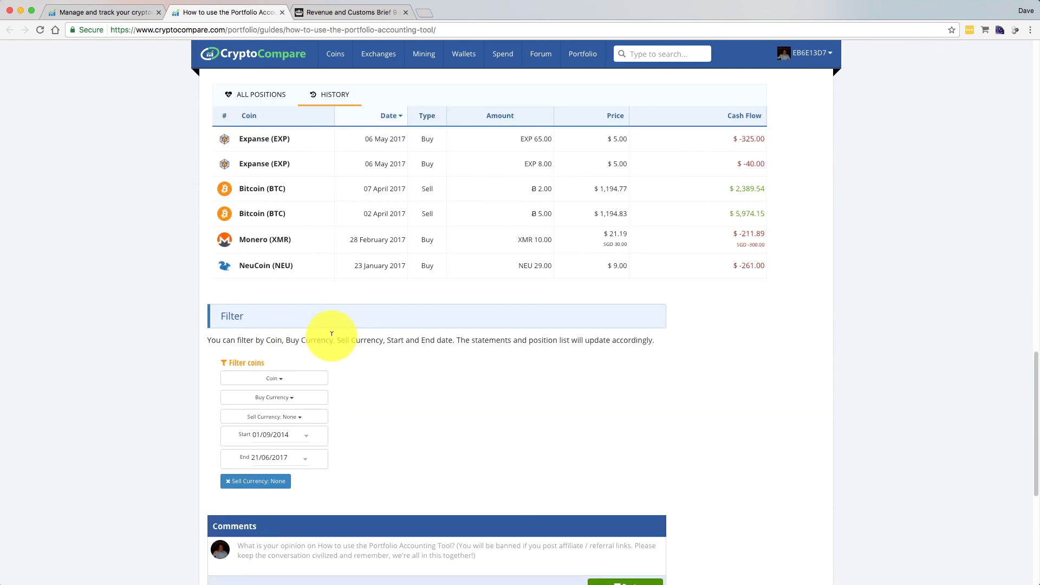
scroll(329, 340, "down", 3)
scroll(330, 344, "up", 20)
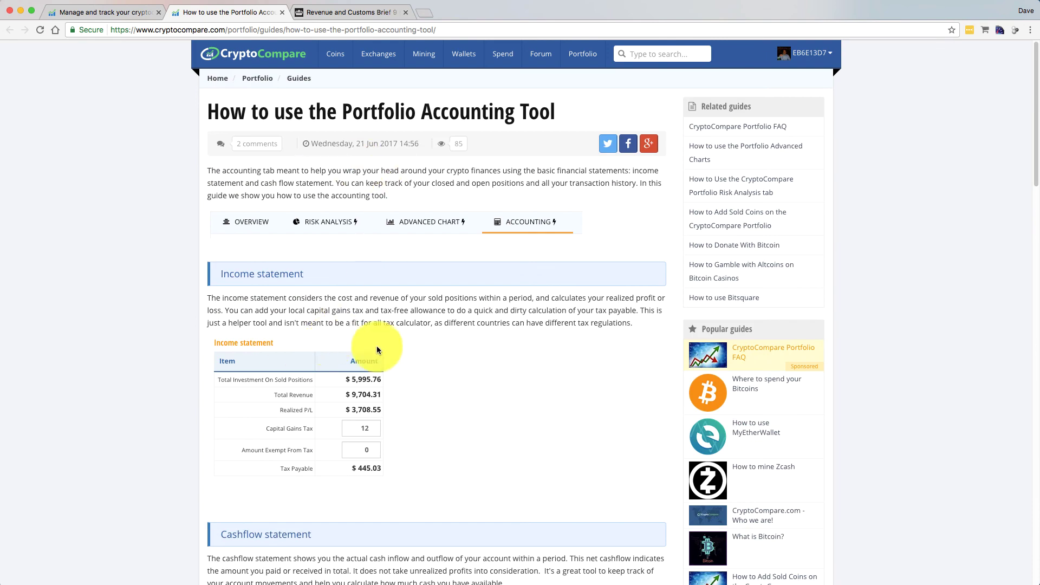
left_click(97, 13)
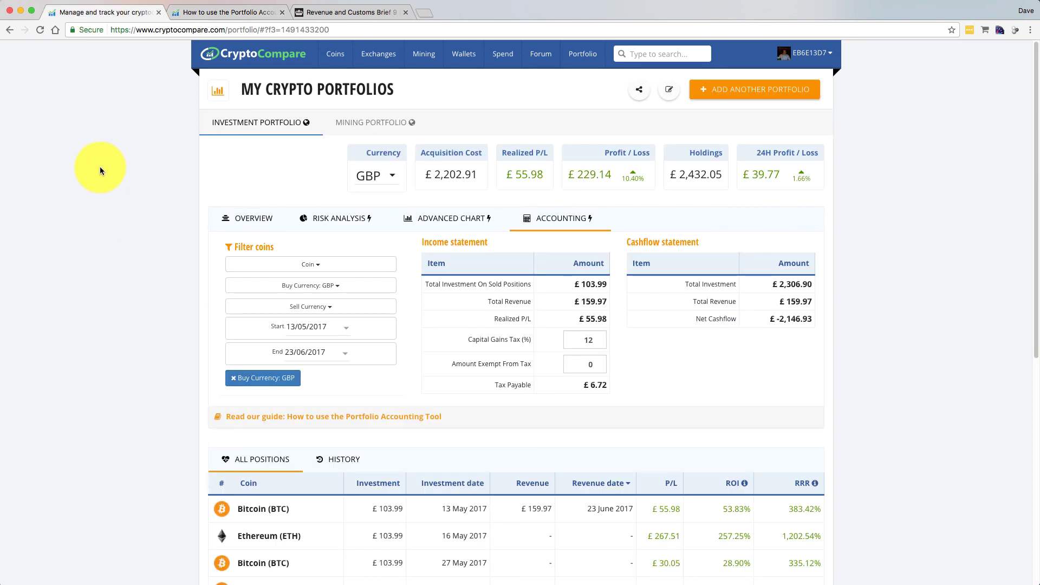